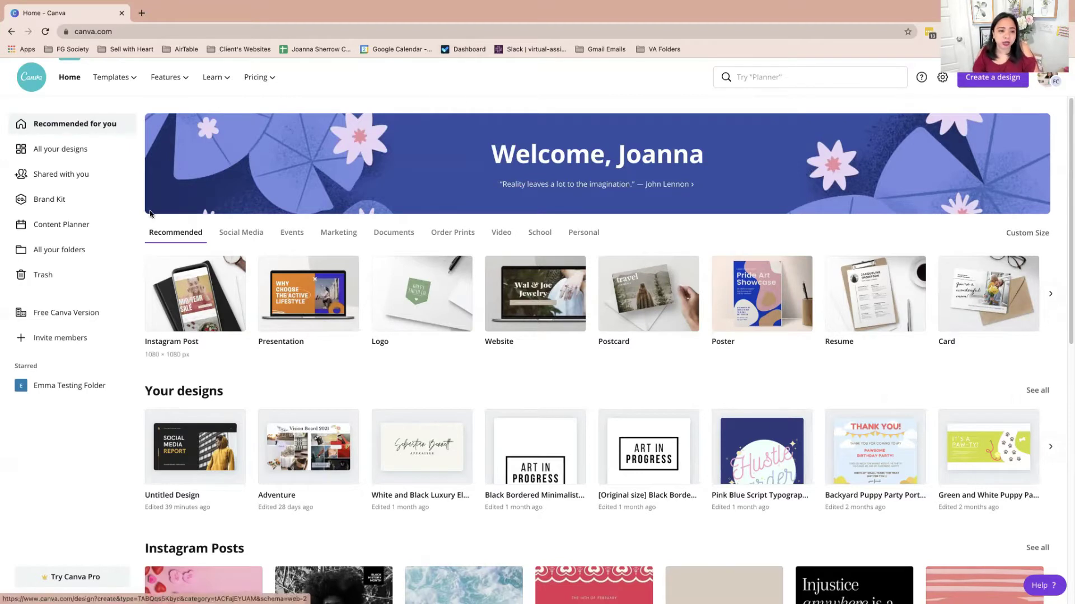
Browse the Presentation templates gallery to reach the Town Hall Meeting template
left_click(112, 77)
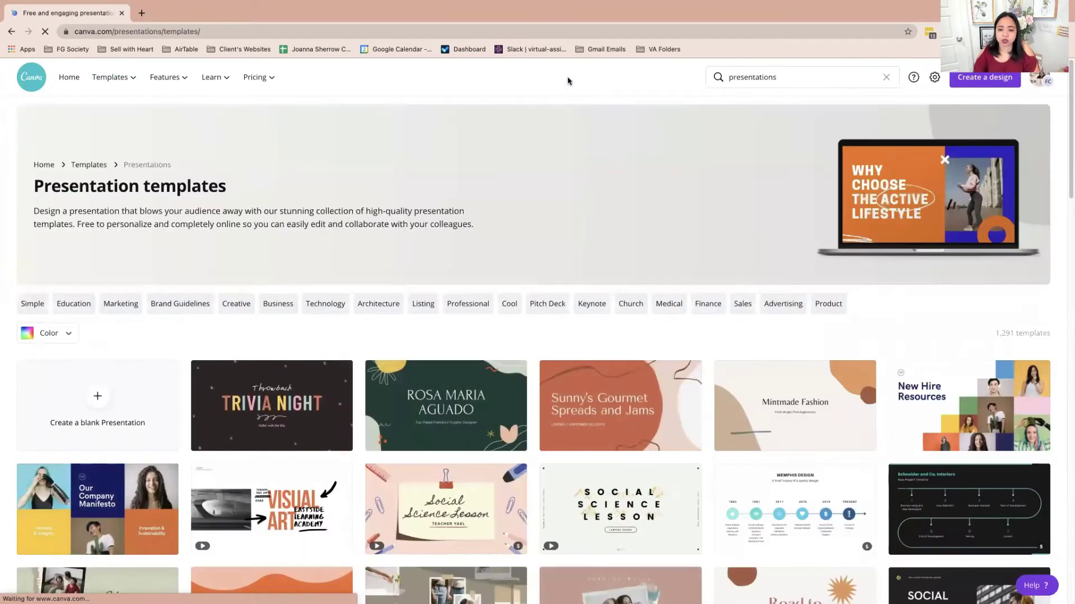
scroll(511, 413, "down", 2)
scroll(512, 413, "down", 1)
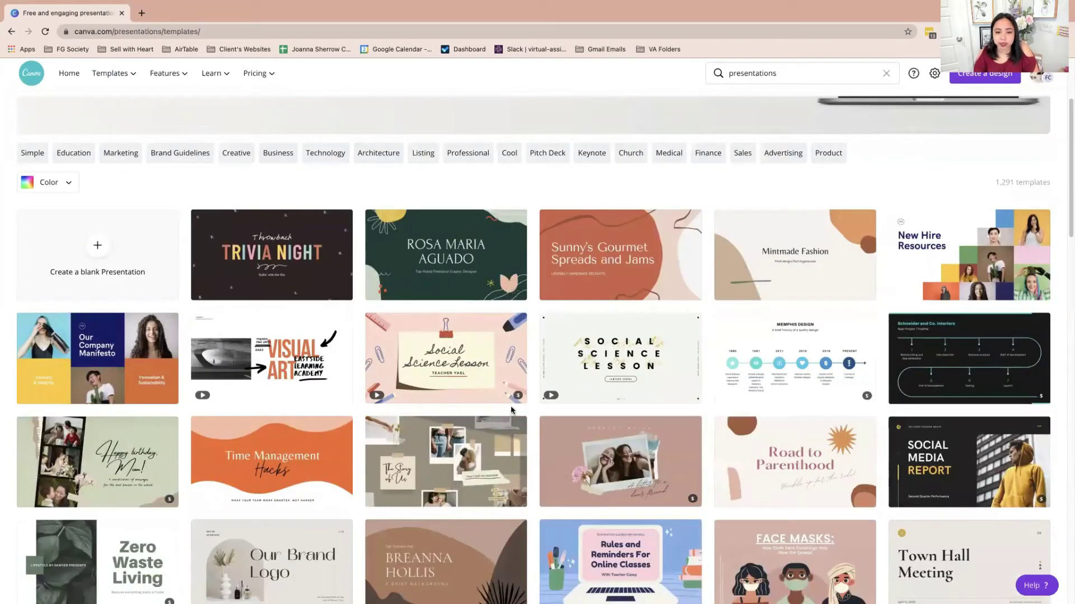
scroll(512, 410, "down", 2)
scroll(511, 410, "down", 2)
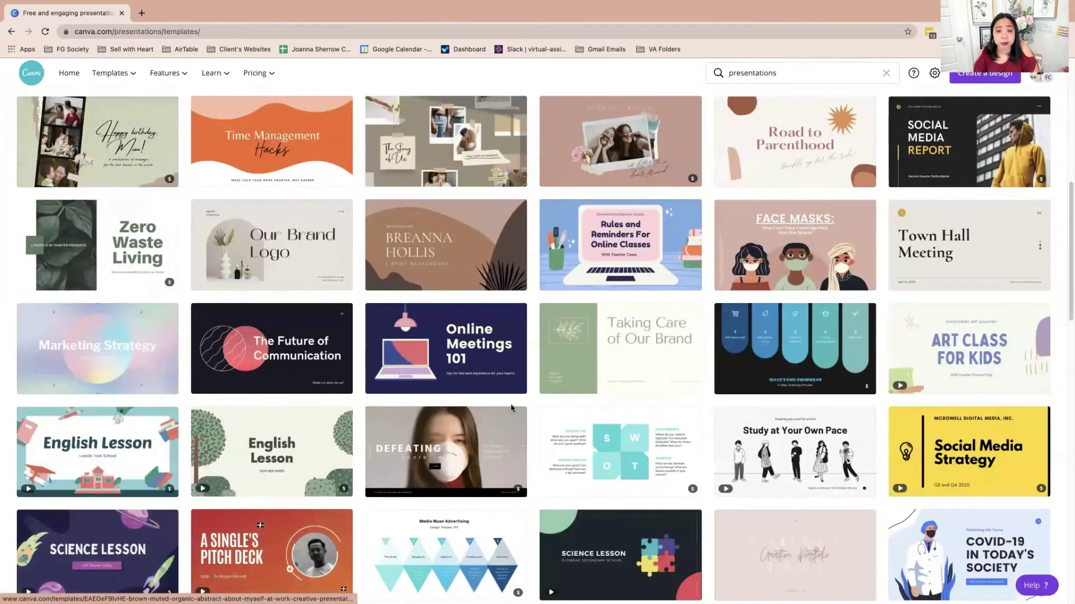
scroll(512, 407, "down", 1)
scroll(513, 407, "down", 1)
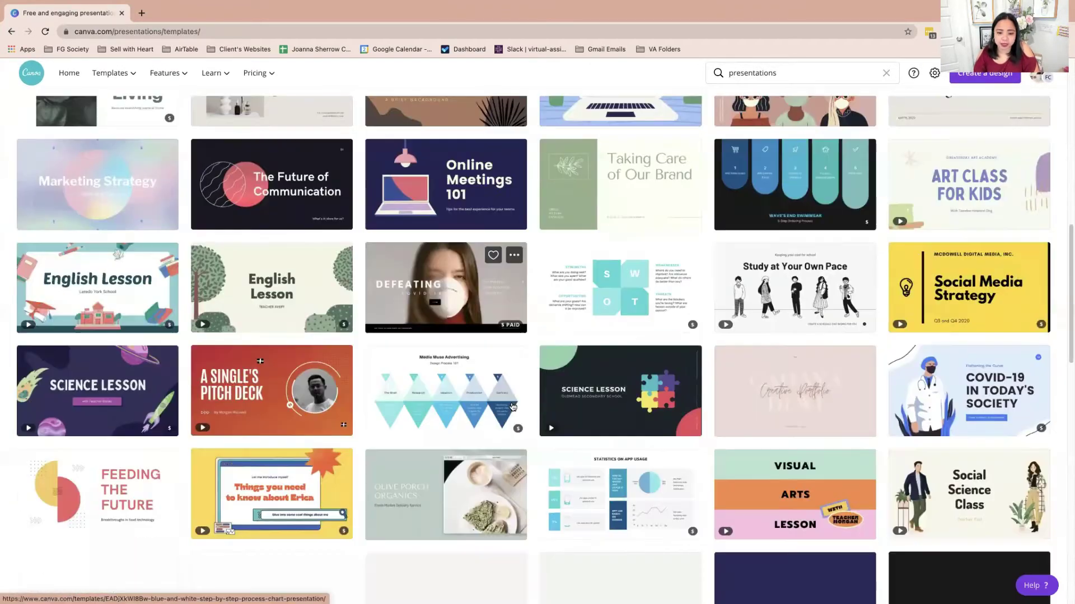
scroll(512, 408, "down", 1)
scroll(512, 407, "up", 2)
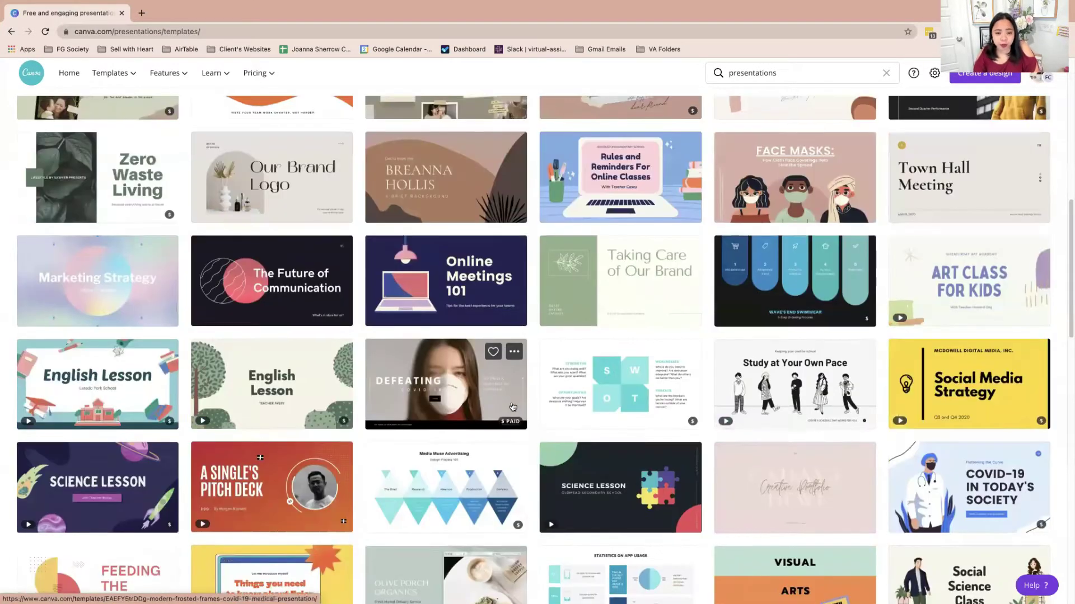
scroll(513, 407, "up", 3)
scroll(512, 408, "up", 3)
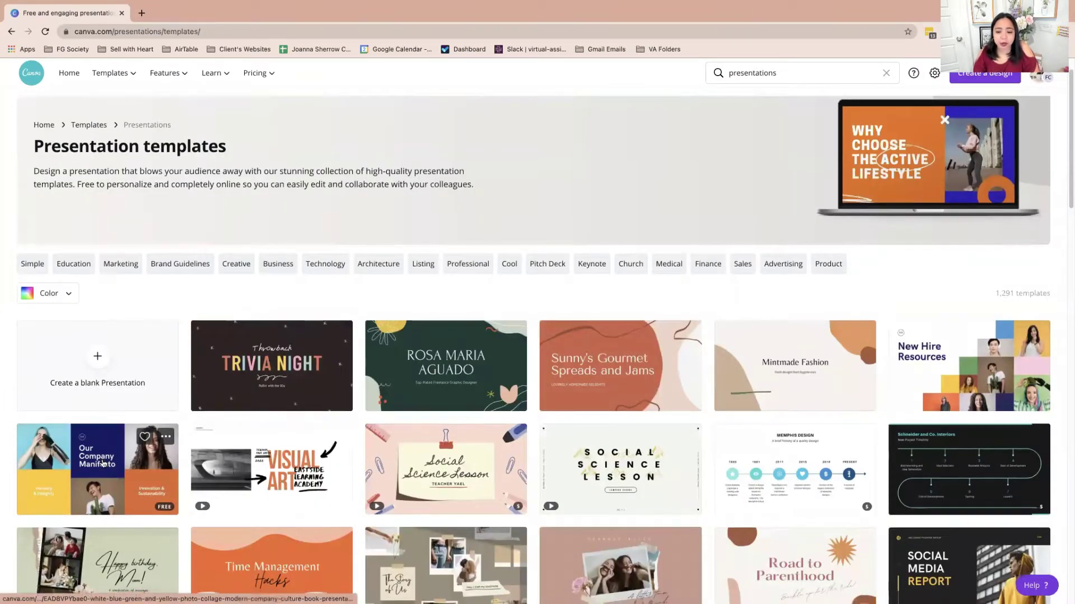
scroll(101, 462, "down", 2)
scroll(102, 462, "down", 2)
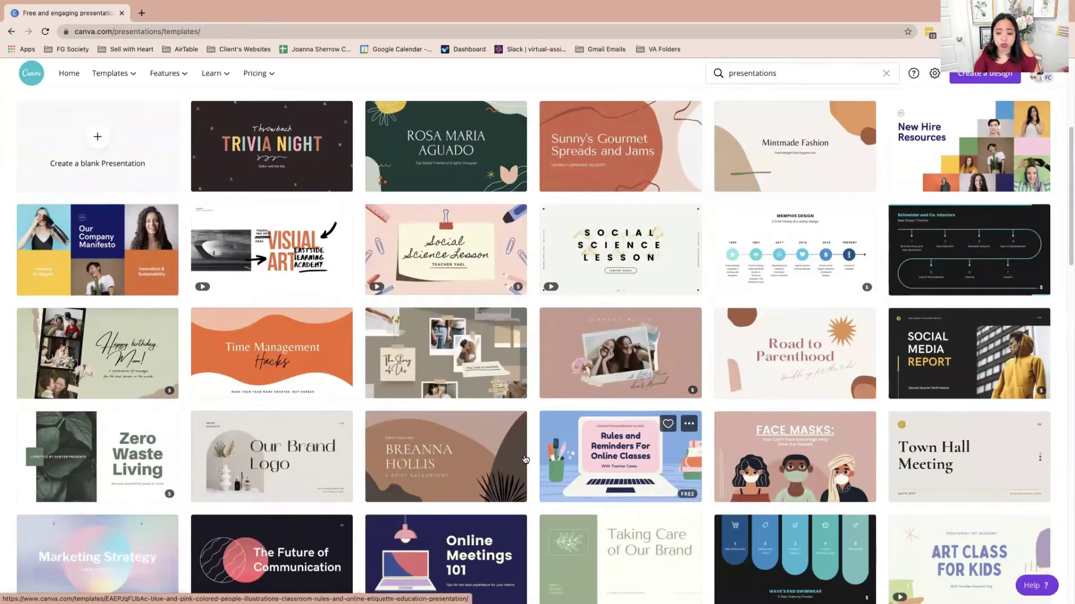
scroll(924, 411, "down", 1)
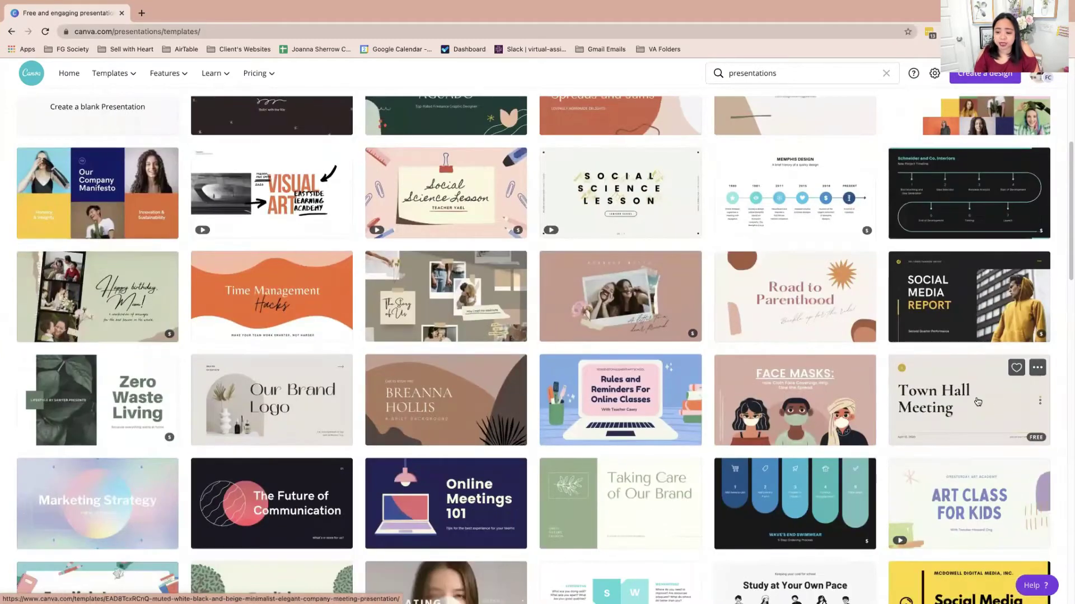
Open the Town Hall Meeting template and look through its later slides
left_click(978, 402)
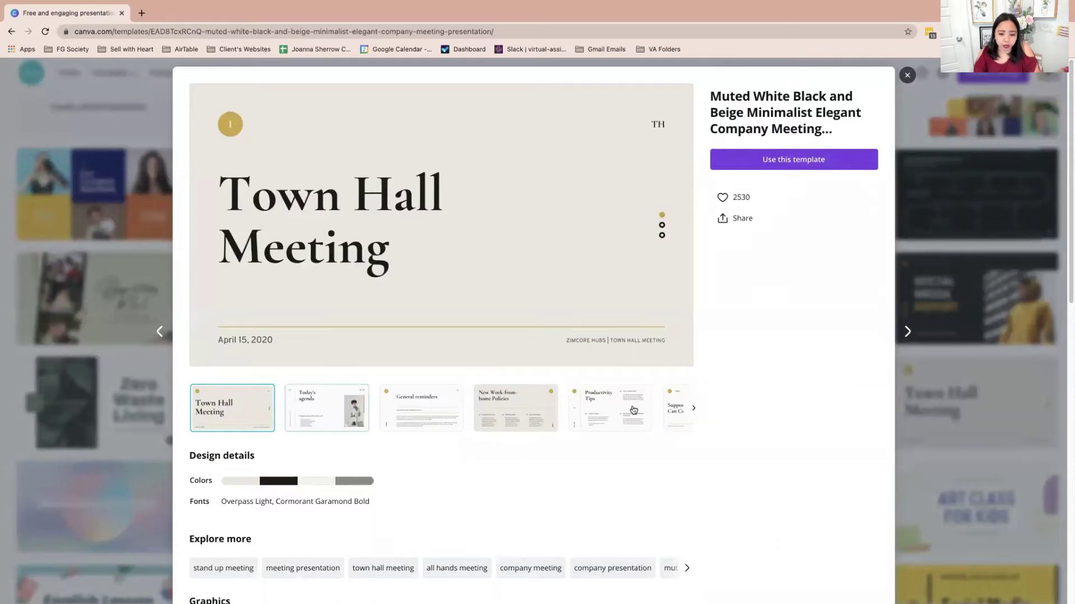
left_click(693, 408)
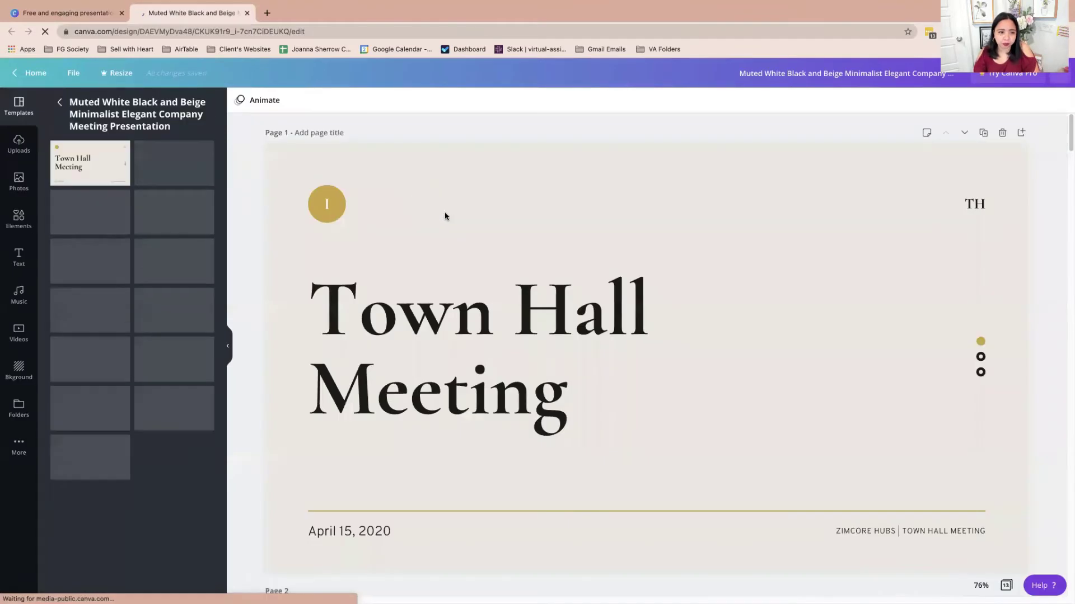
scroll(454, 222, "down", 4)
scroll(454, 221, "down", 4)
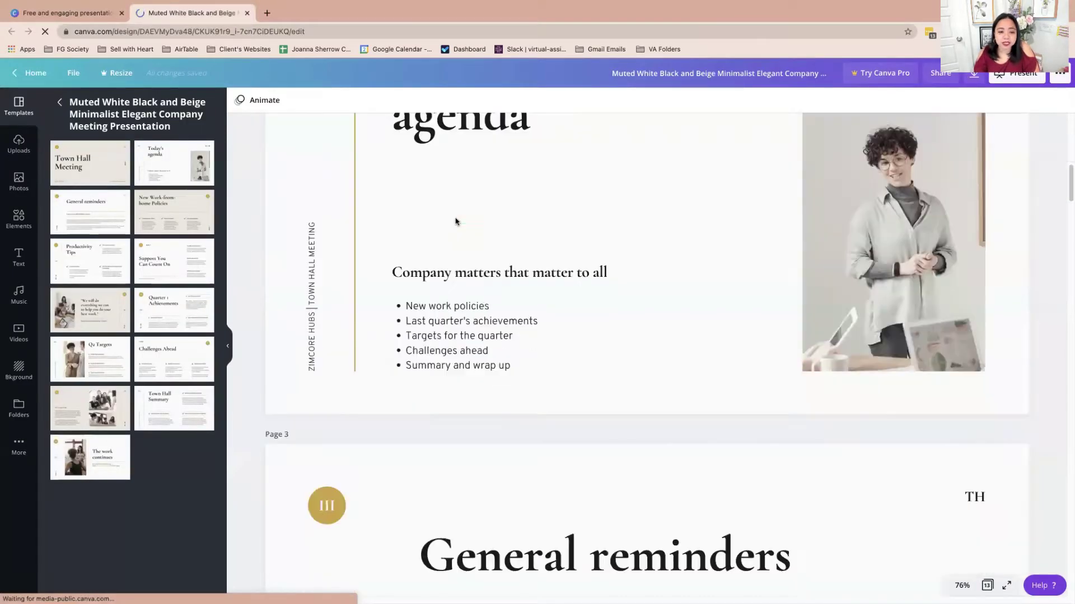
scroll(455, 222, "down", 5)
scroll(456, 224, "down", 3)
scroll(455, 223, "down", 5)
scroll(455, 224, "down", 5)
scroll(455, 224, "down", 5)
scroll(457, 223, "down", 5)
scroll(457, 223, "down", 5)
scroll(456, 223, "down", 5)
scroll(456, 223, "down", 5)
scroll(455, 223, "down", 5)
scroll(456, 224, "down", 5)
scroll(456, 223, "down", 5)
scroll(456, 224, "up", 10)
scroll(455, 223, "up", 8)
scroll(456, 223, "up", 10)
scroll(456, 223, "up", 10)
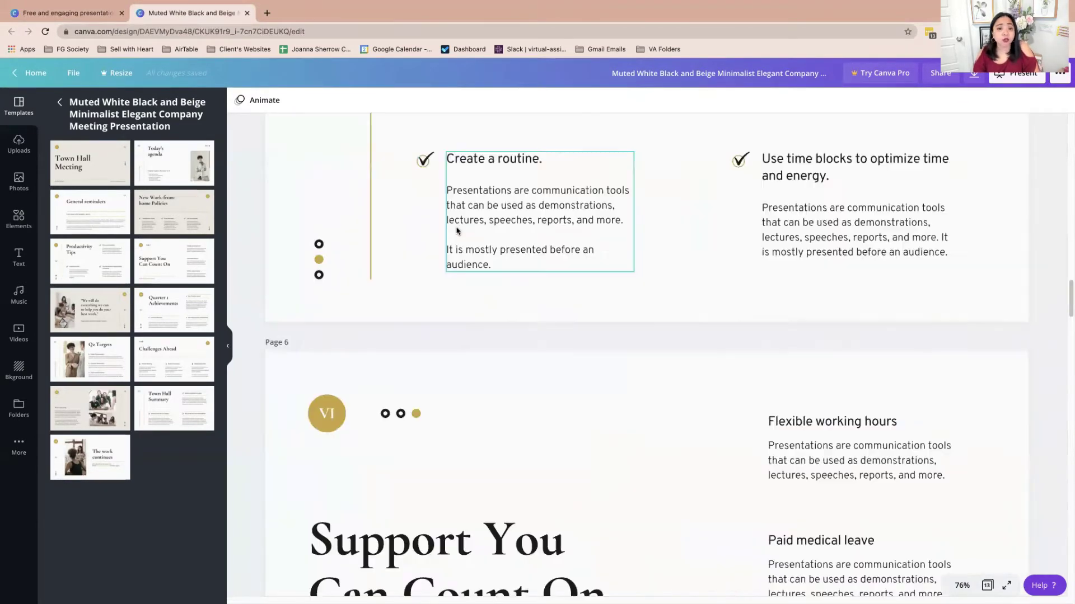
scroll(456, 223, "up", 5)
scroll(458, 230, "up", 8)
scroll(456, 230, "up", 8)
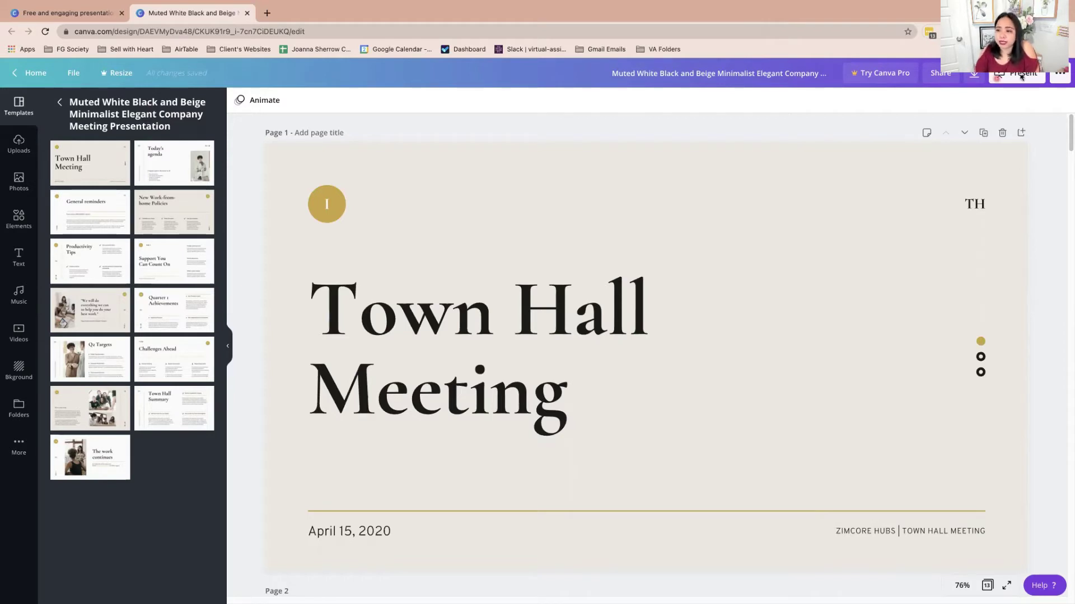
Choose Present and record from the Town Hall Meeting deck's sharing options
left_click(971, 74)
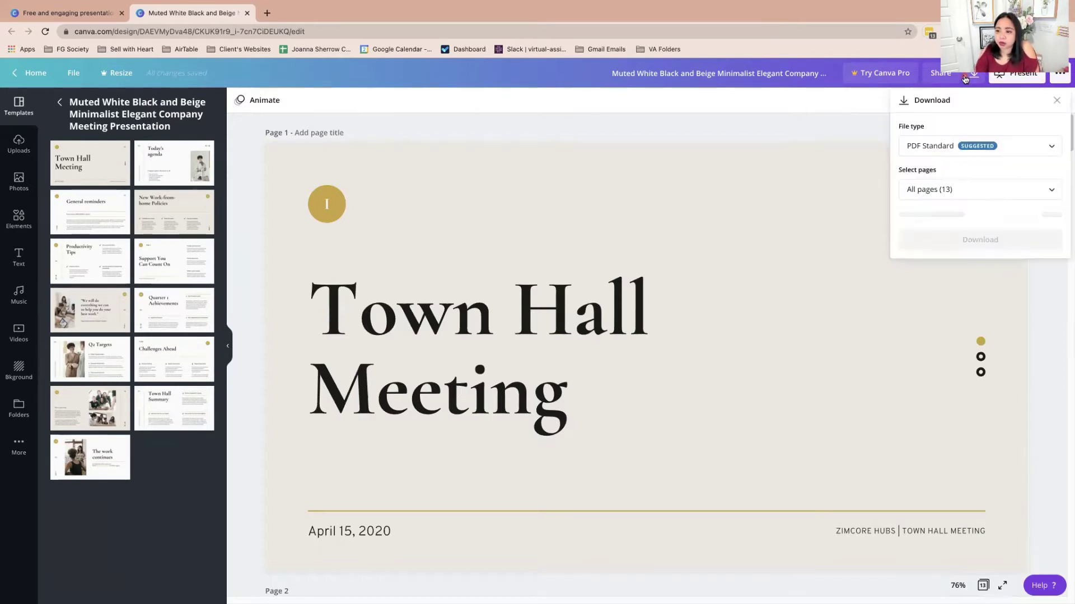
left_click(1056, 75)
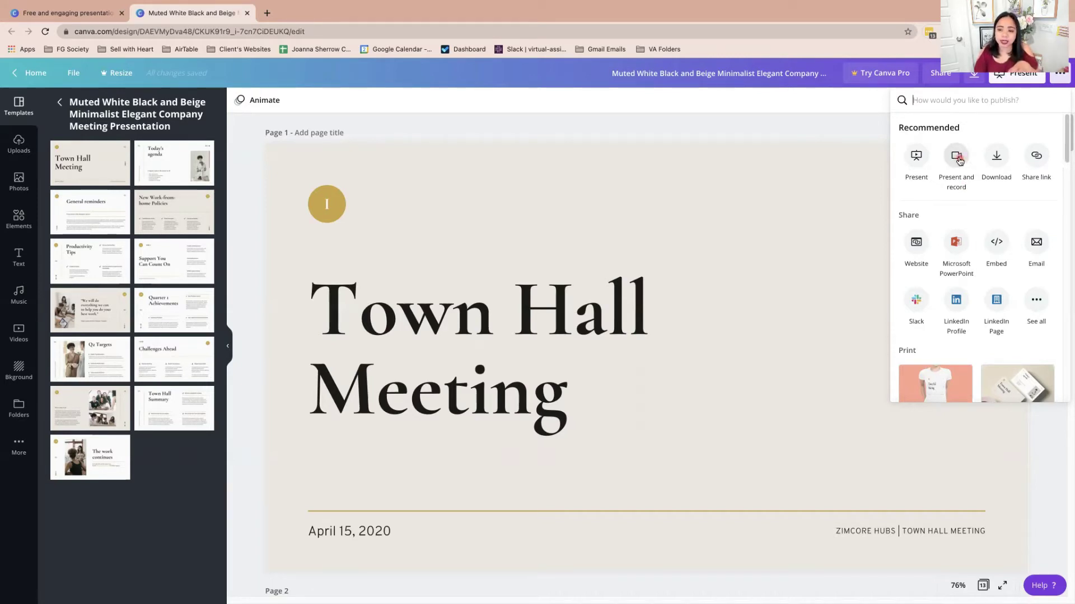
left_click(960, 160)
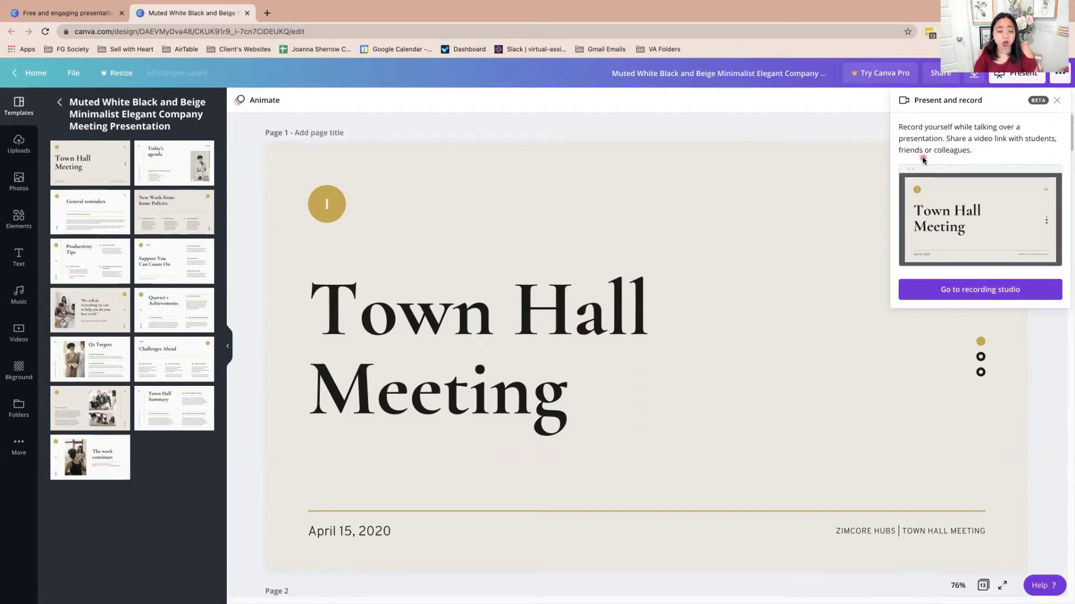
Enter the recording studio, keeping the Logitech BRIO camera and Yeti Stereo Microphone
left_click(959, 291)
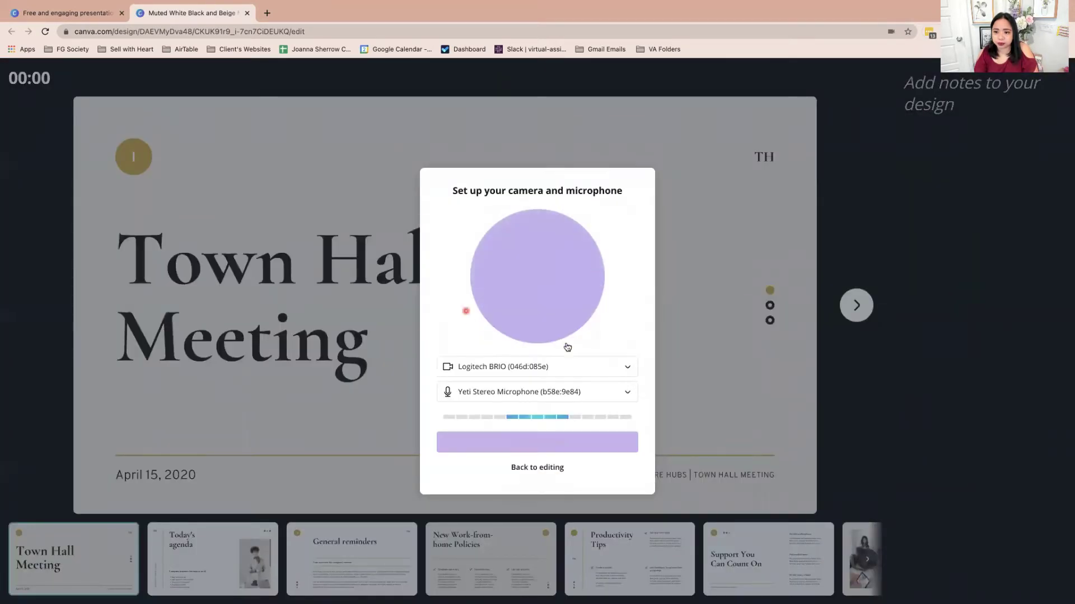
left_click(482, 369)
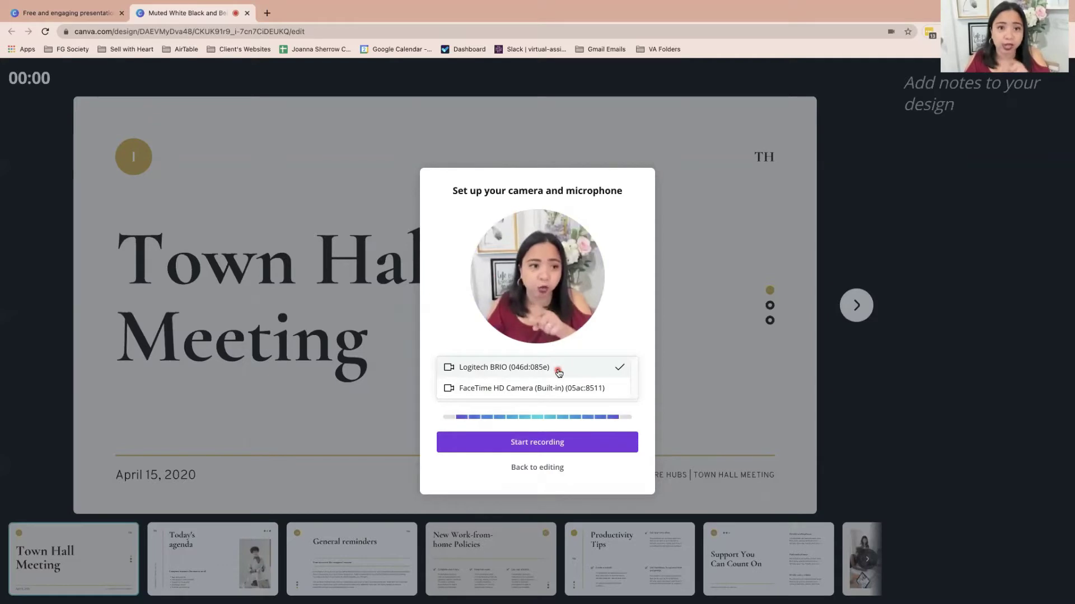
left_click(614, 347)
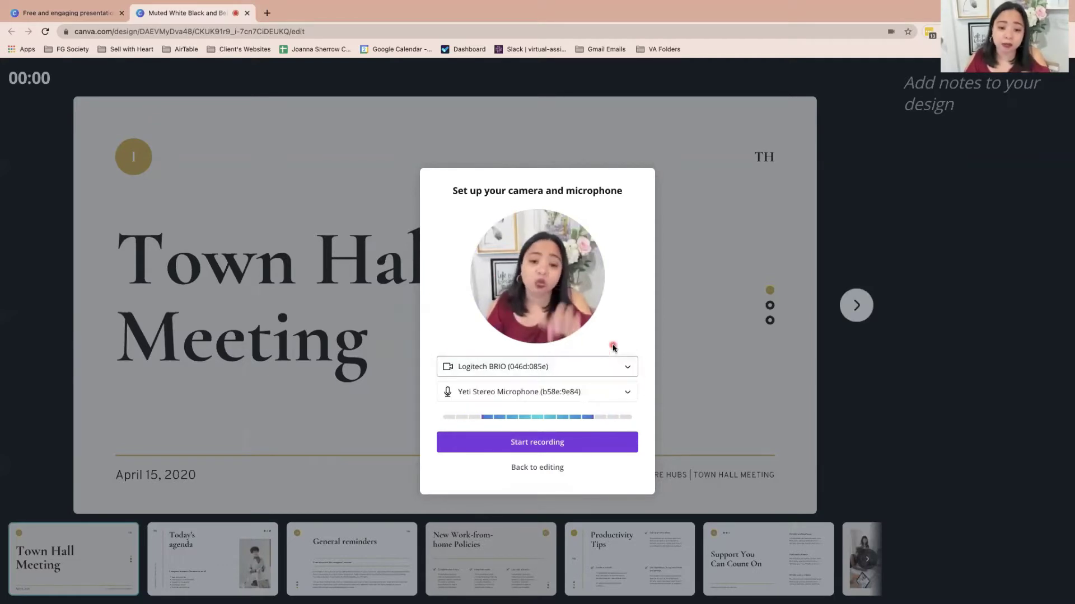
left_click(519, 393)
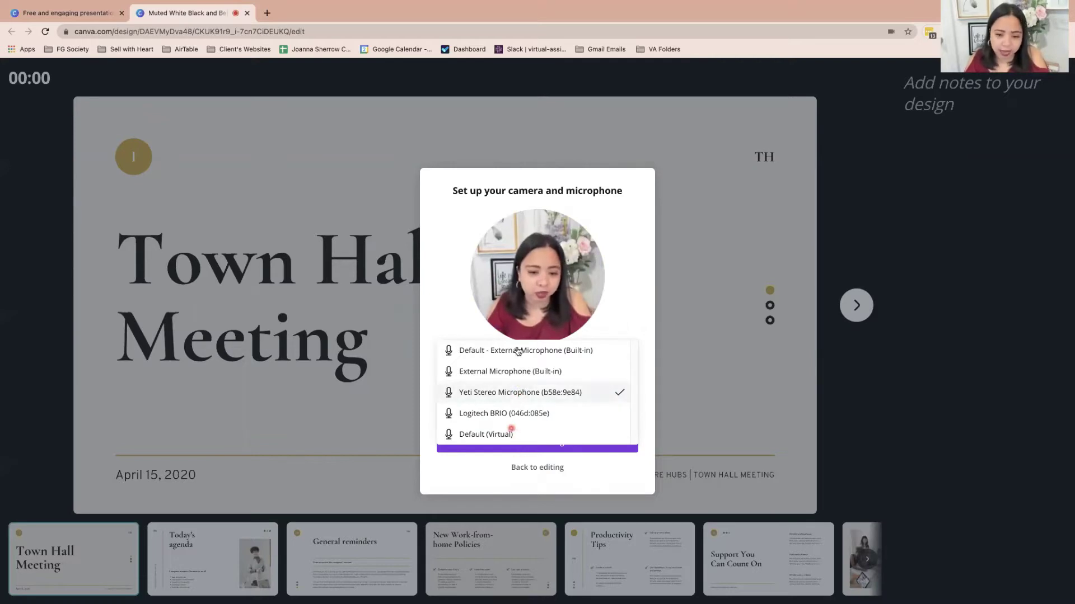
left_click(622, 323)
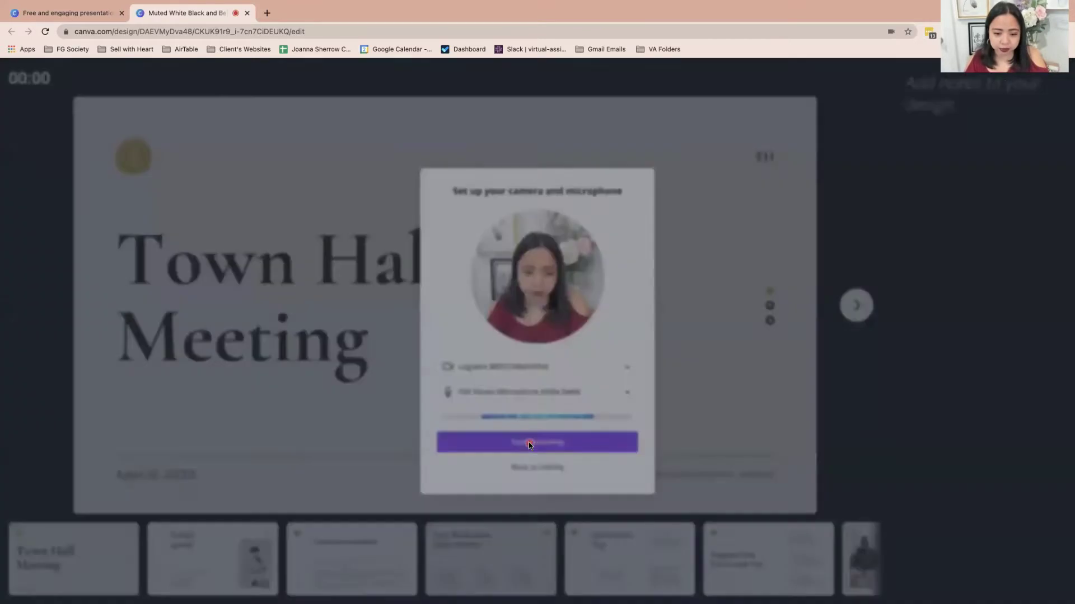
Start recording, add lines to the speaker notes, and return to the first slide
left_click(528, 442)
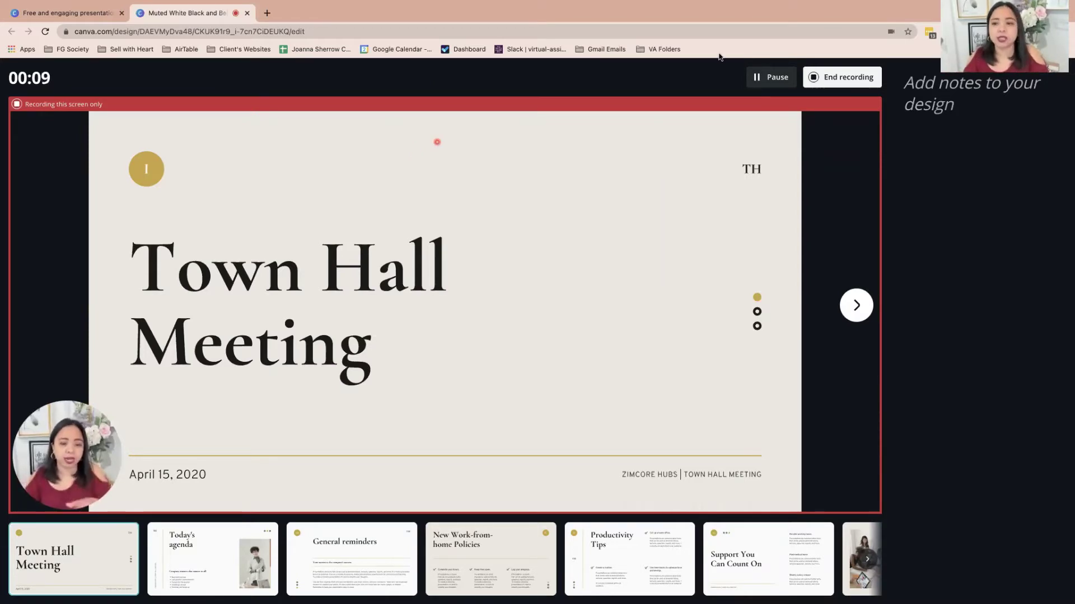
left_click(977, 95)
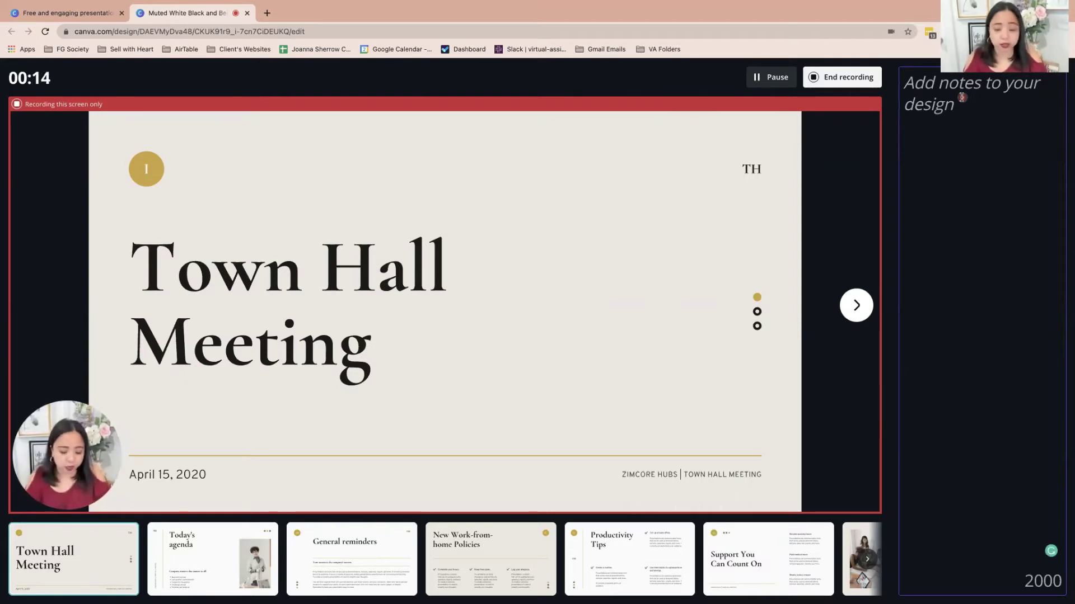
type("Slide 1 :")
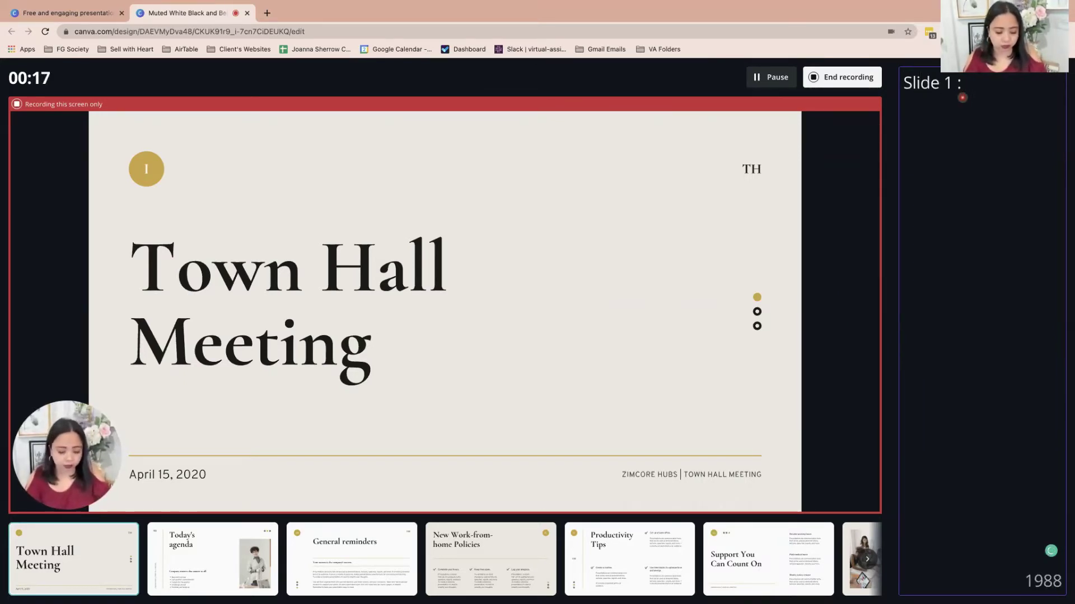
key("Return")
key("Return")
type("Welcome Notes")
key("Return")
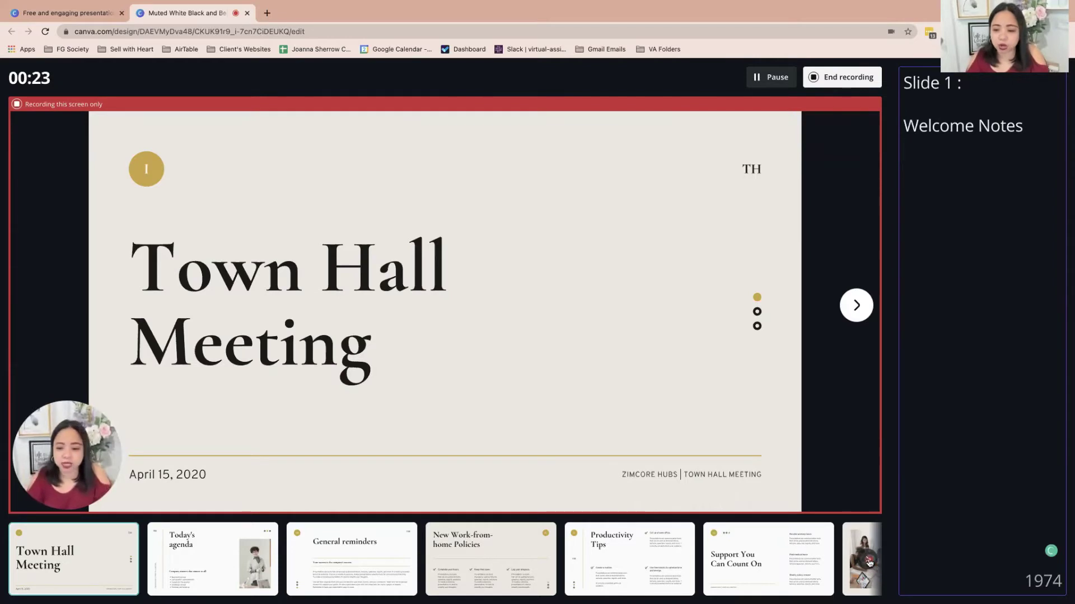
scroll(869, 563, "right", 2)
scroll(767, 564, "right", 5)
scroll(504, 564, "right", 3)
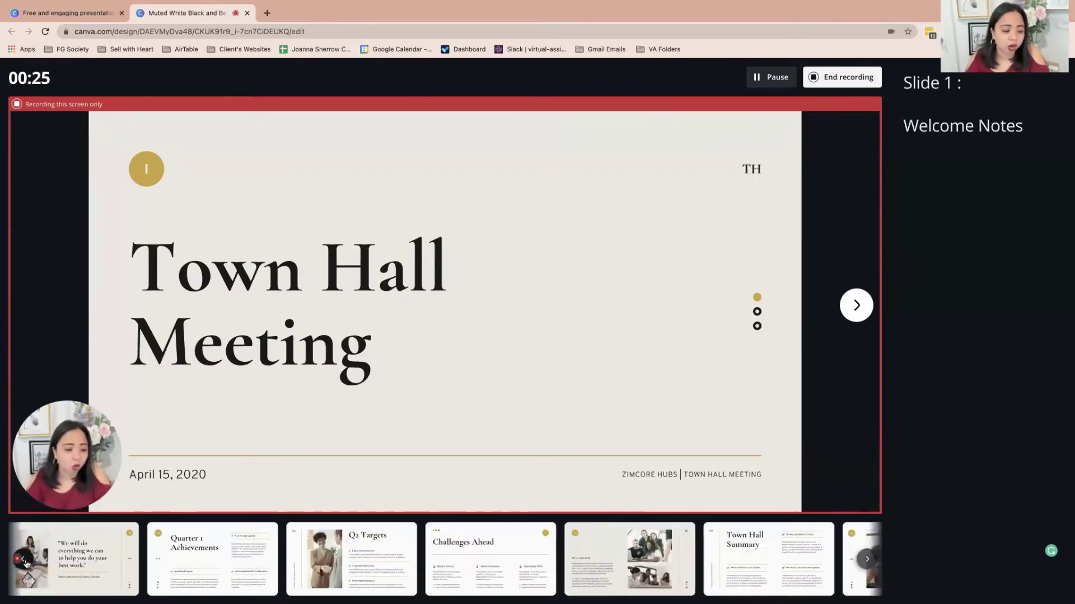
left_click(24, 560)
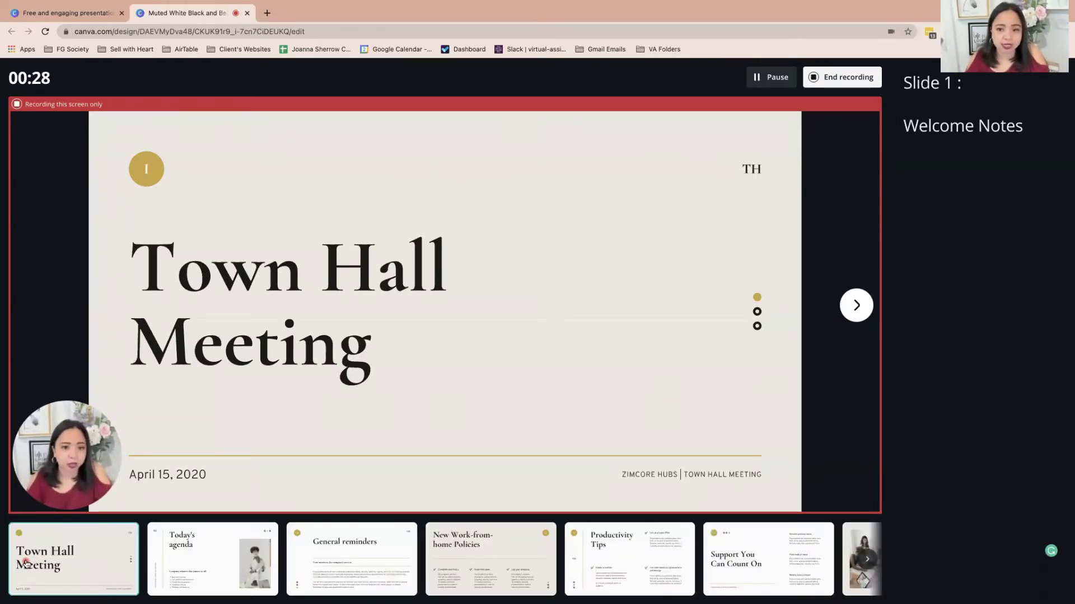
Record the agenda, reminders, work-from-home, productivity tips and support slides
left_click(856, 306)
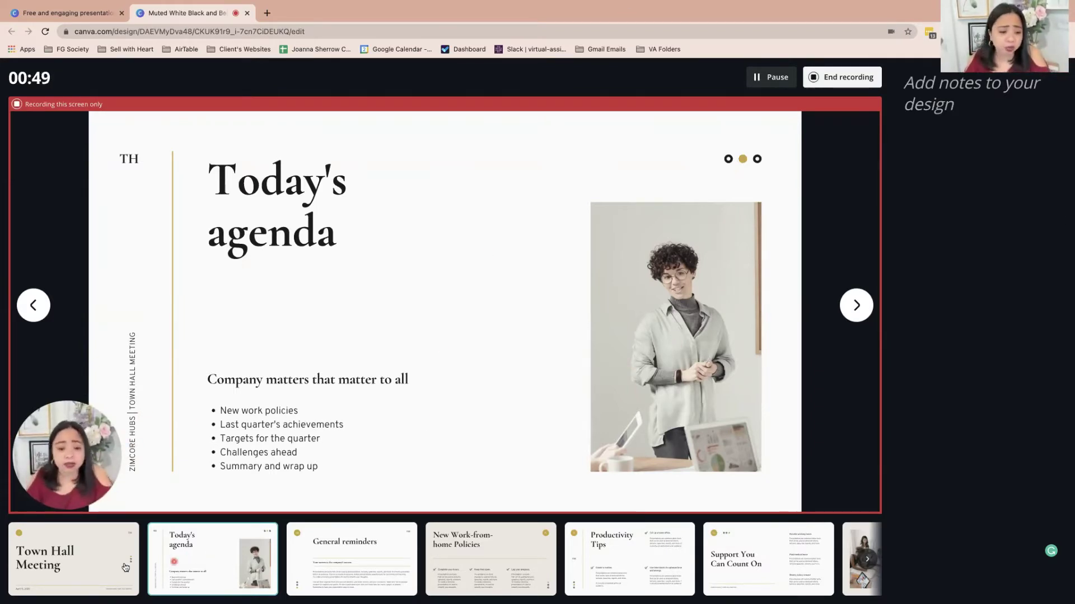
left_click(352, 567)
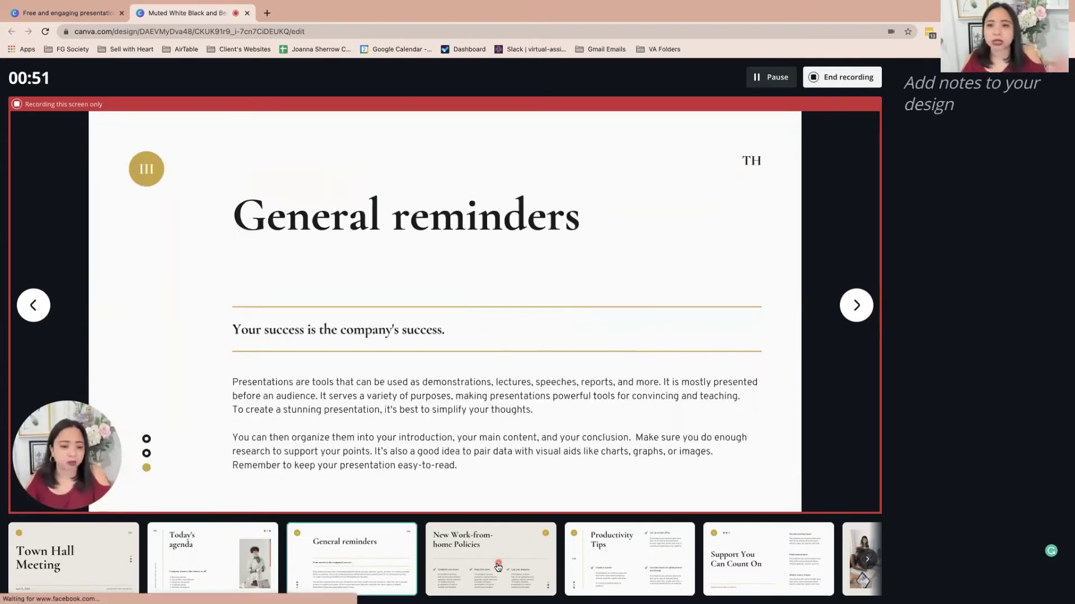
left_click(497, 568)
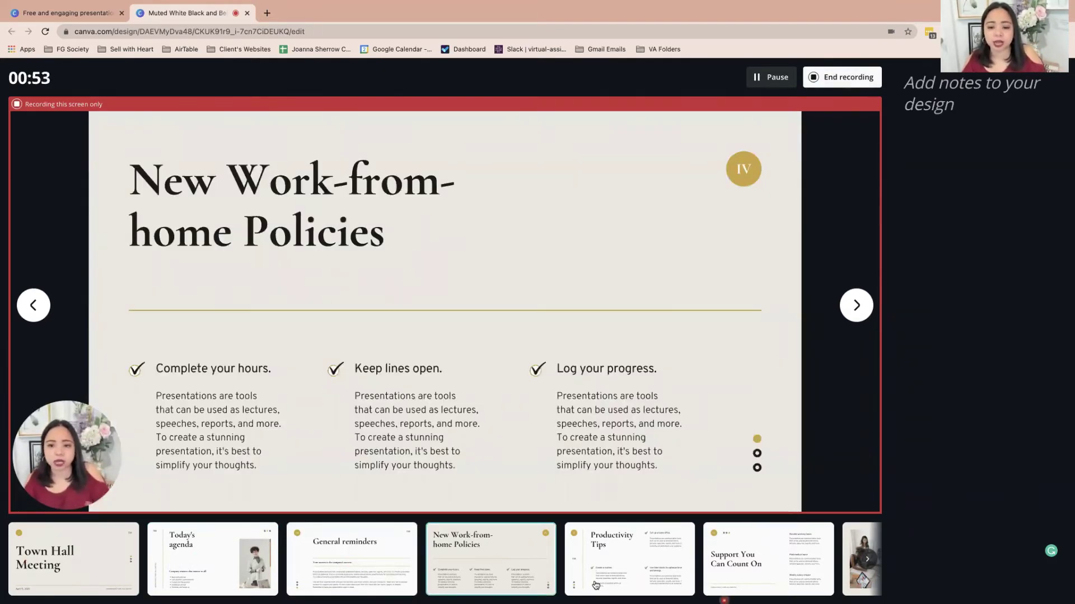
left_click(617, 568)
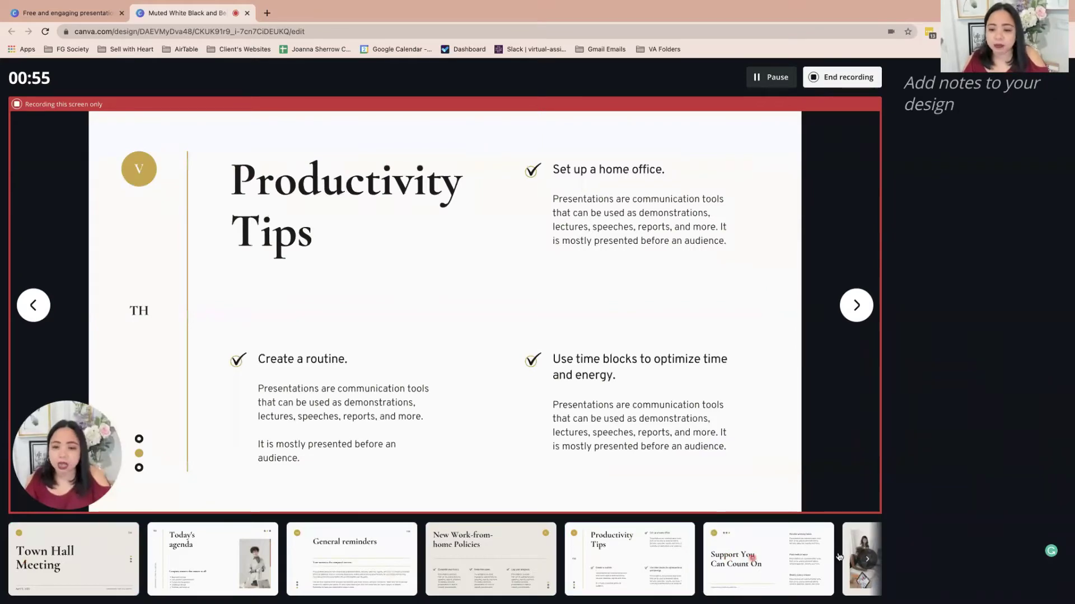
left_click(752, 559)
Record the remaining slides through 'The work continues', then end the recording
left_click(865, 559)
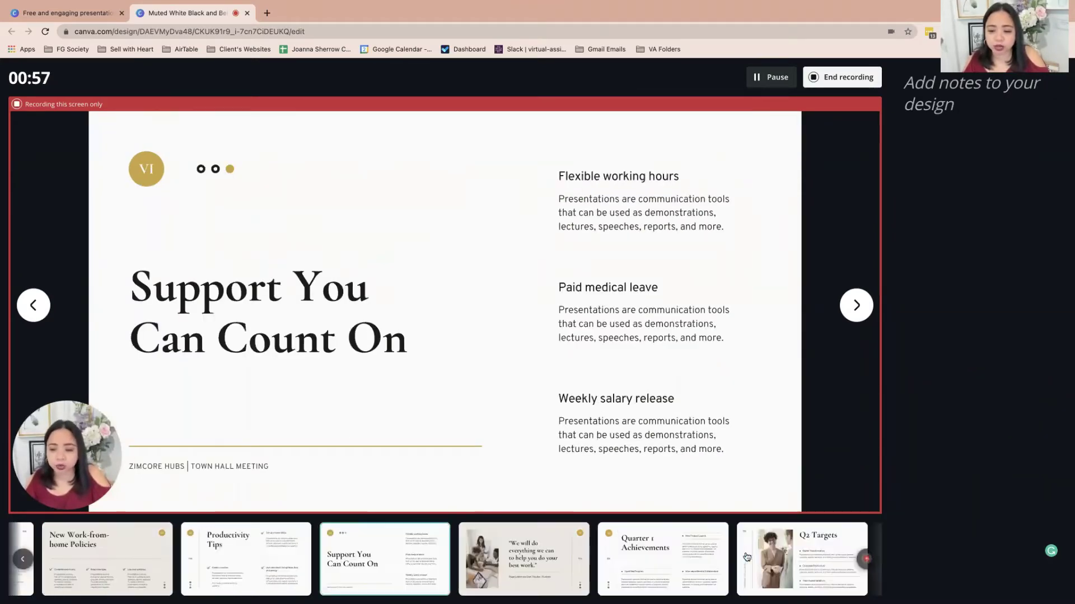
left_click(435, 567)
left_click(611, 566)
left_click(758, 559)
left_click(866, 559)
left_click(793, 565)
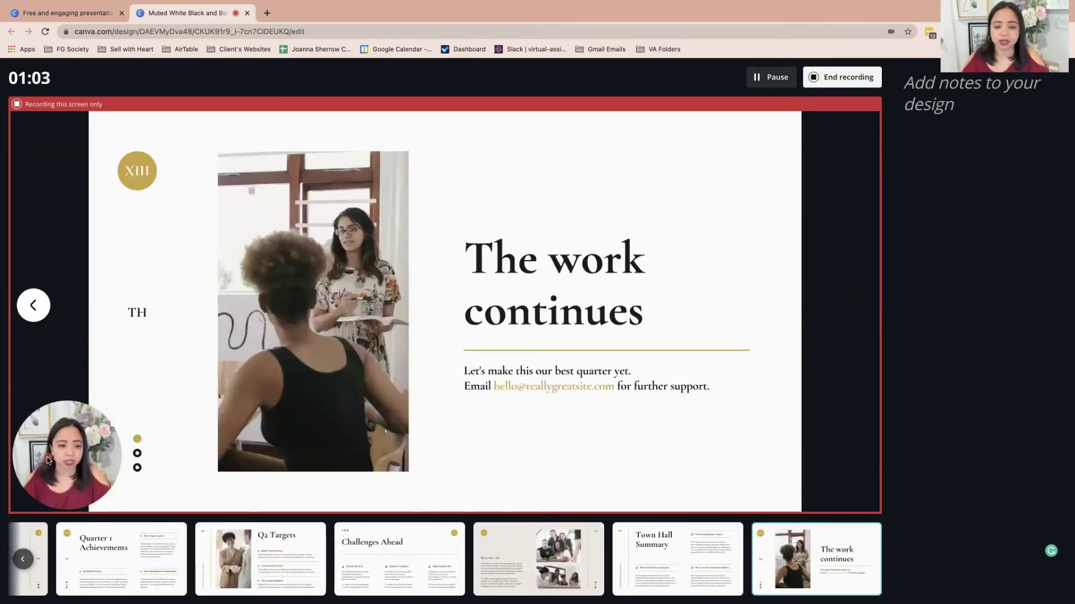
left_click(851, 78)
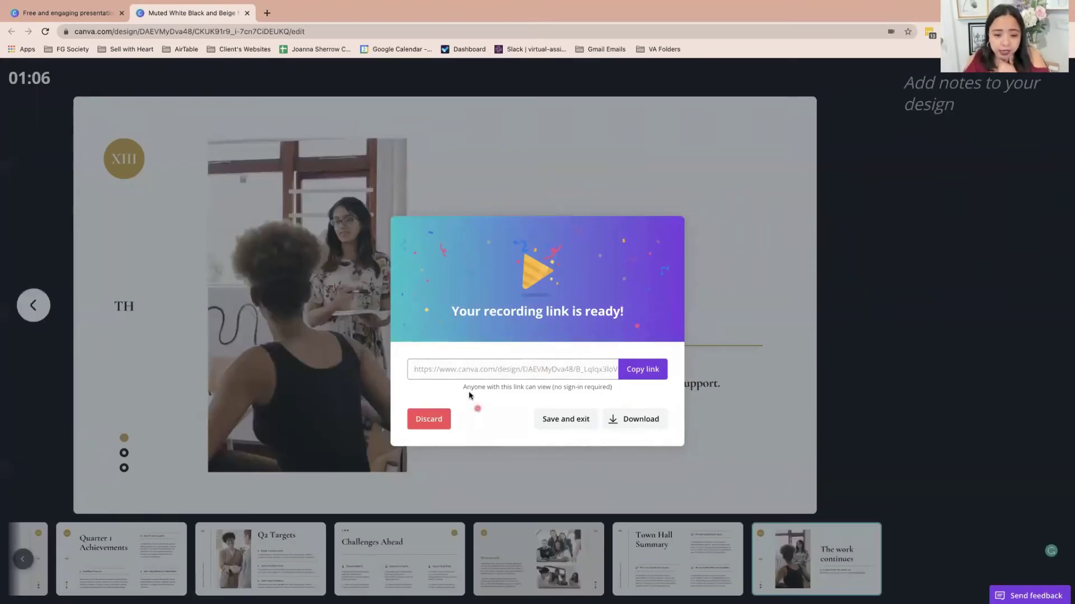
Copy the uploaded recording's shareable link
left_click(642, 369)
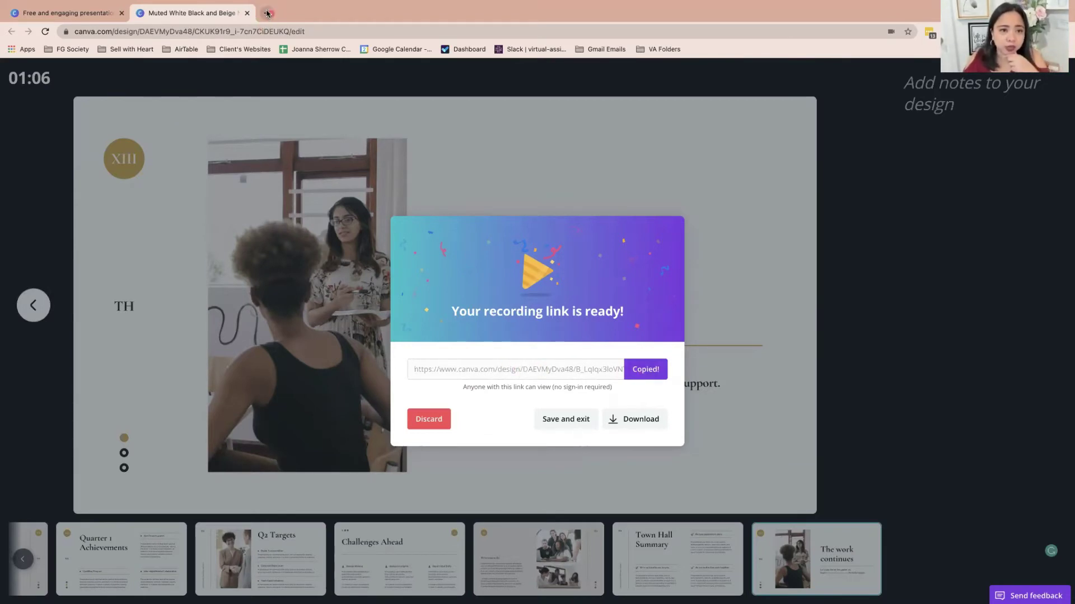
Load the recording link in a new tab, play it muted, and return to the editor
left_click(267, 13)
left_click(233, 31)
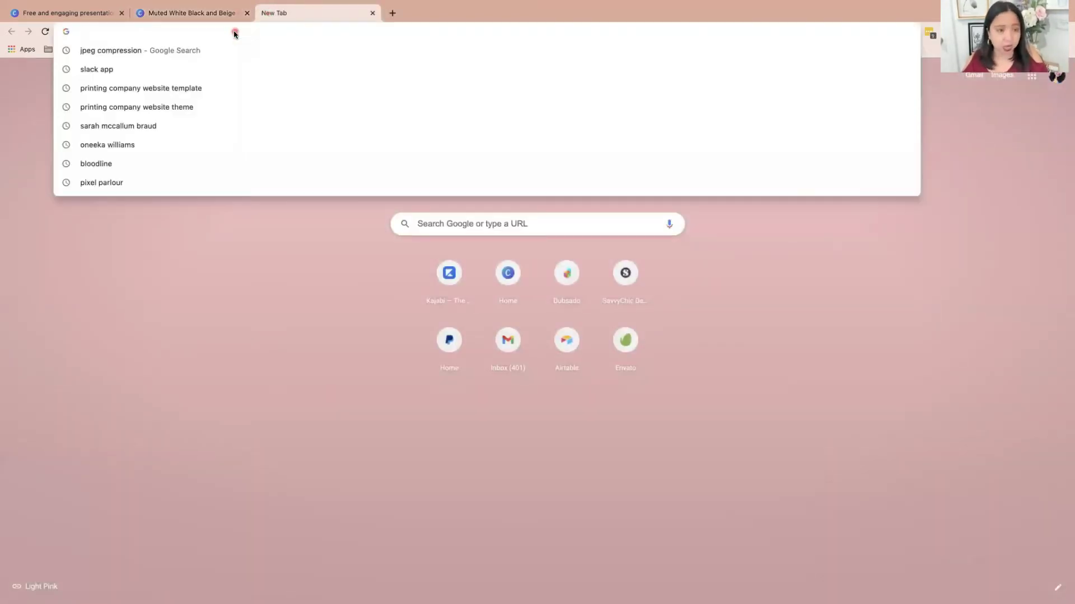
key("ctrl+v")
key("Return")
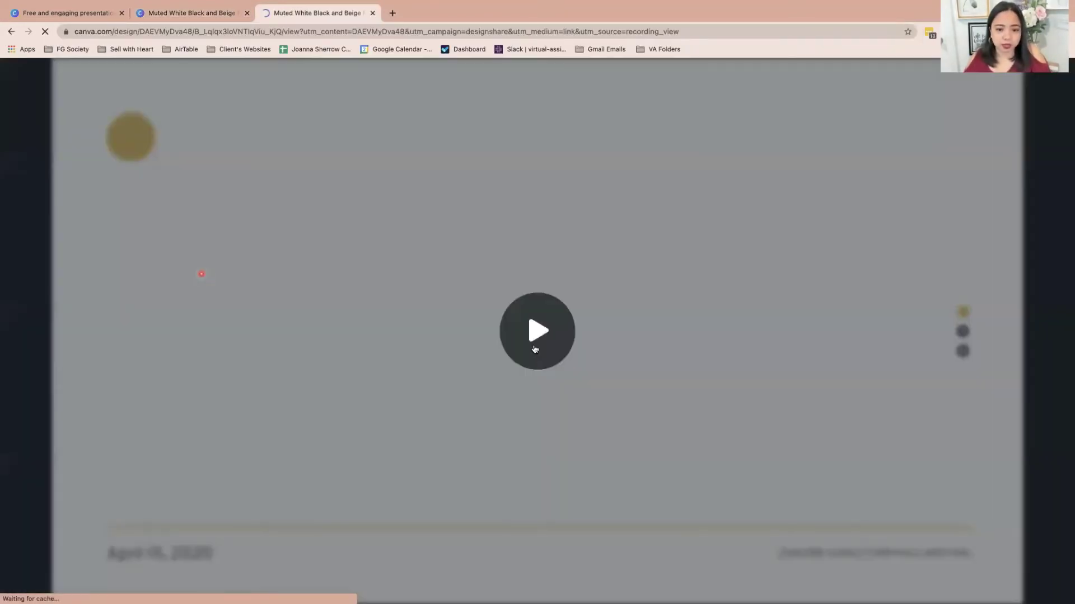
left_click(534, 349)
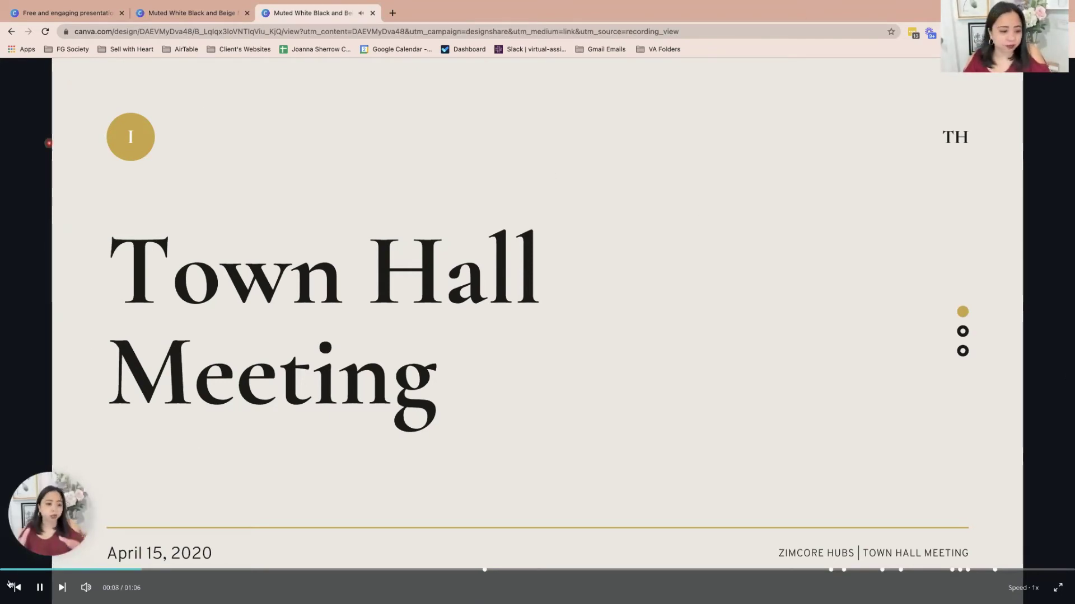
left_click(86, 587)
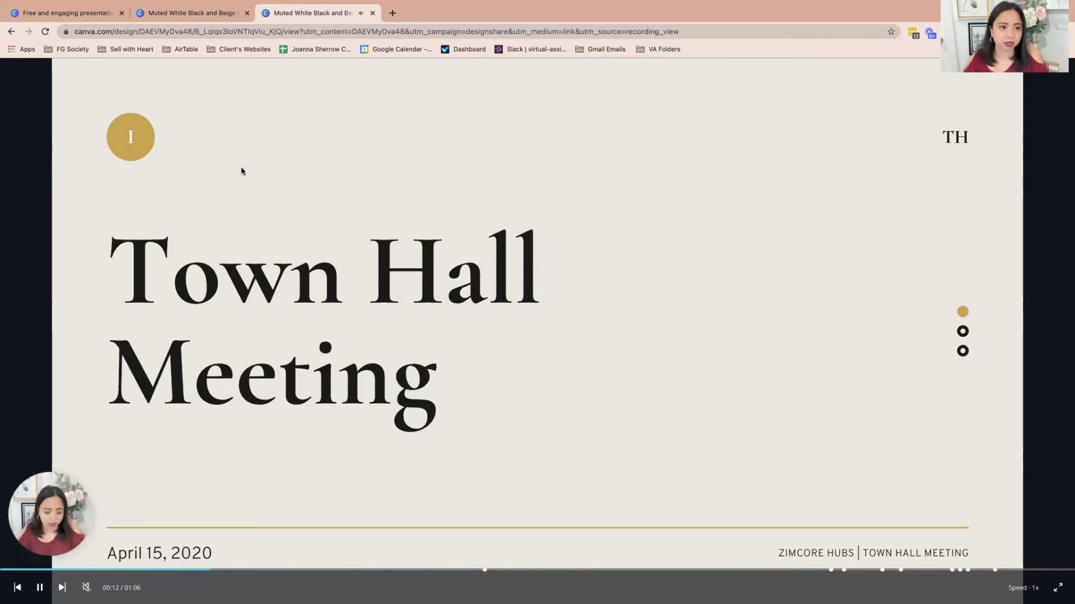
left_click(200, 12)
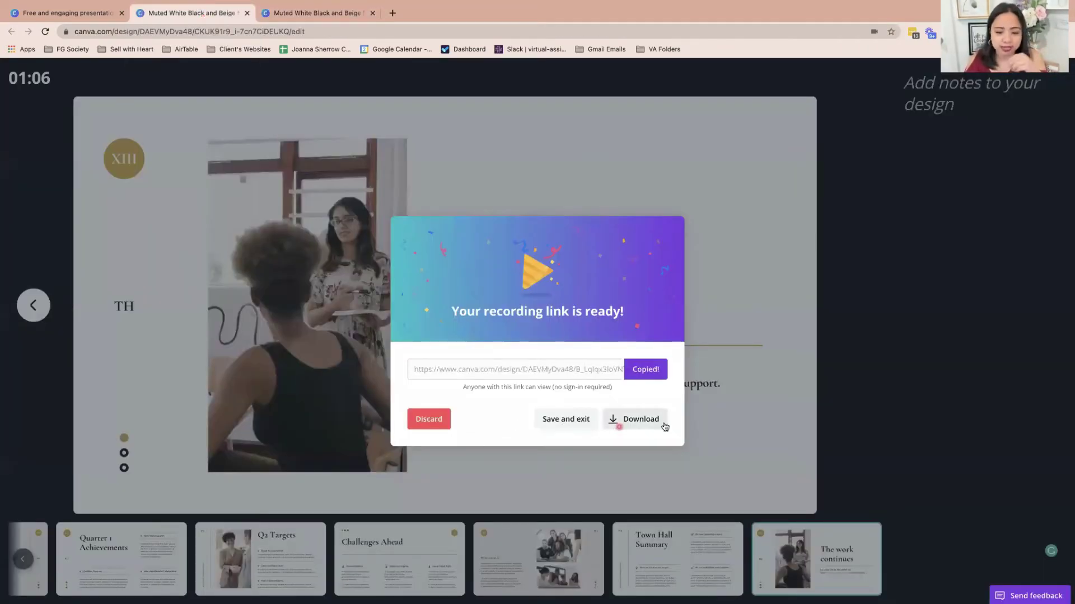
Download the recording as an MP4 and dismiss the saved-design message
left_click(629, 427)
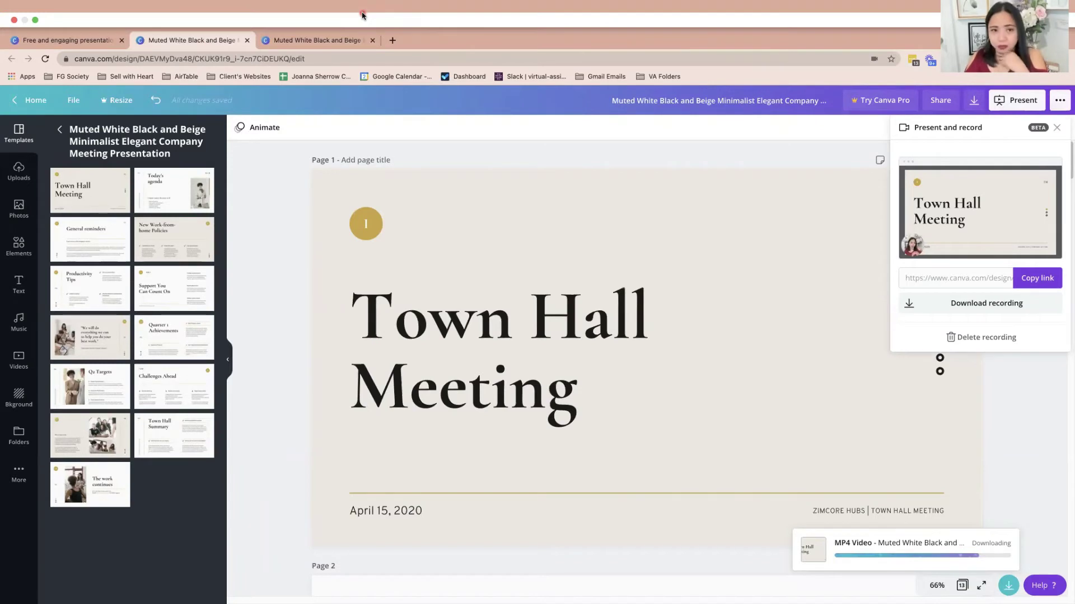
key("super+ctrl+f")
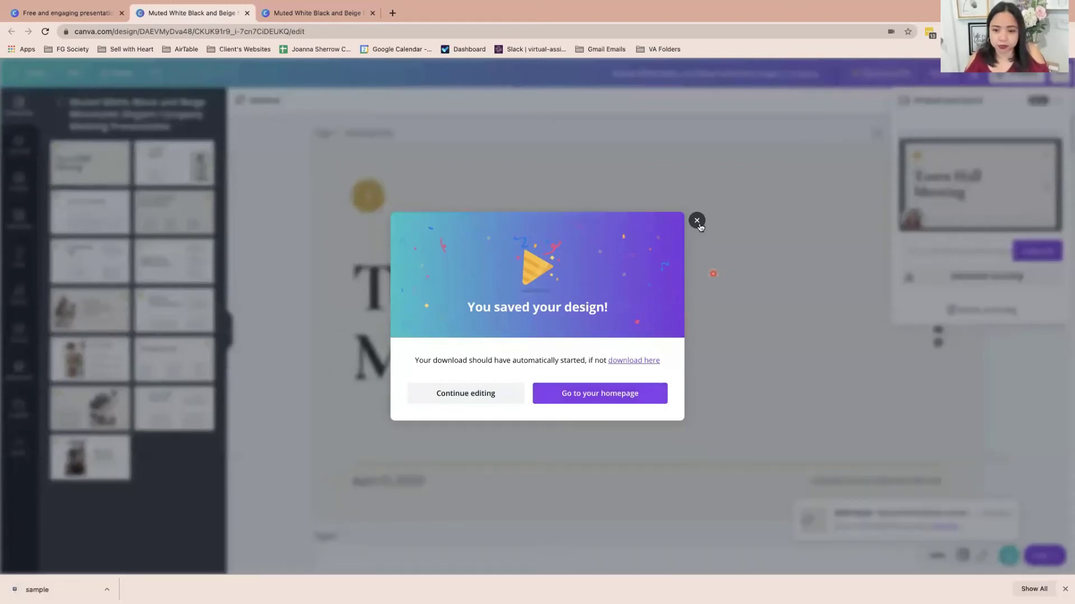
key("Escape")
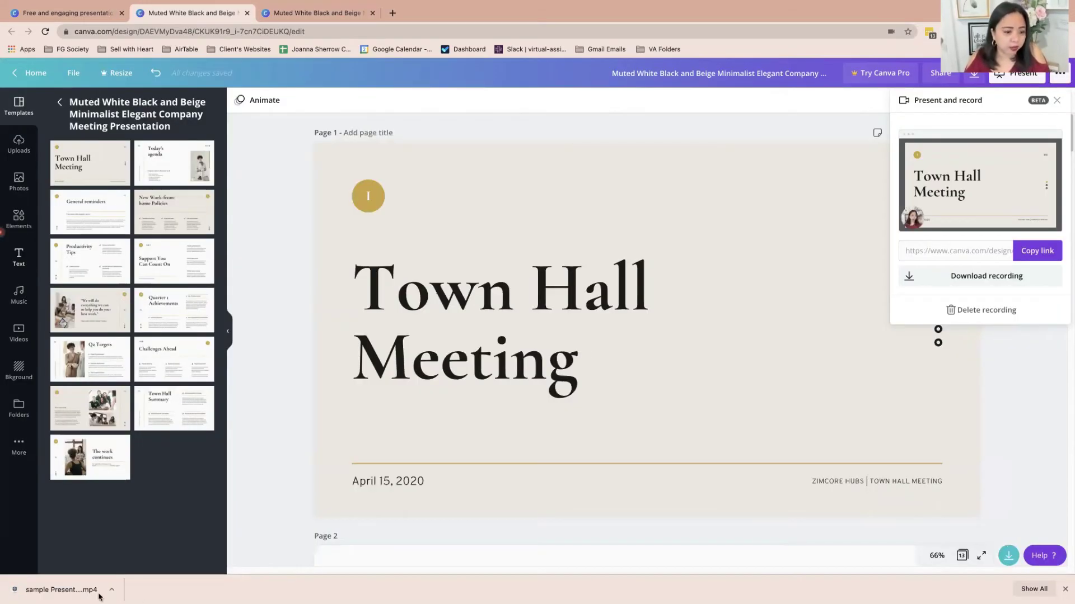
Hide the Slack window and move the Finder window toward the screen centre
left_click(88, 595)
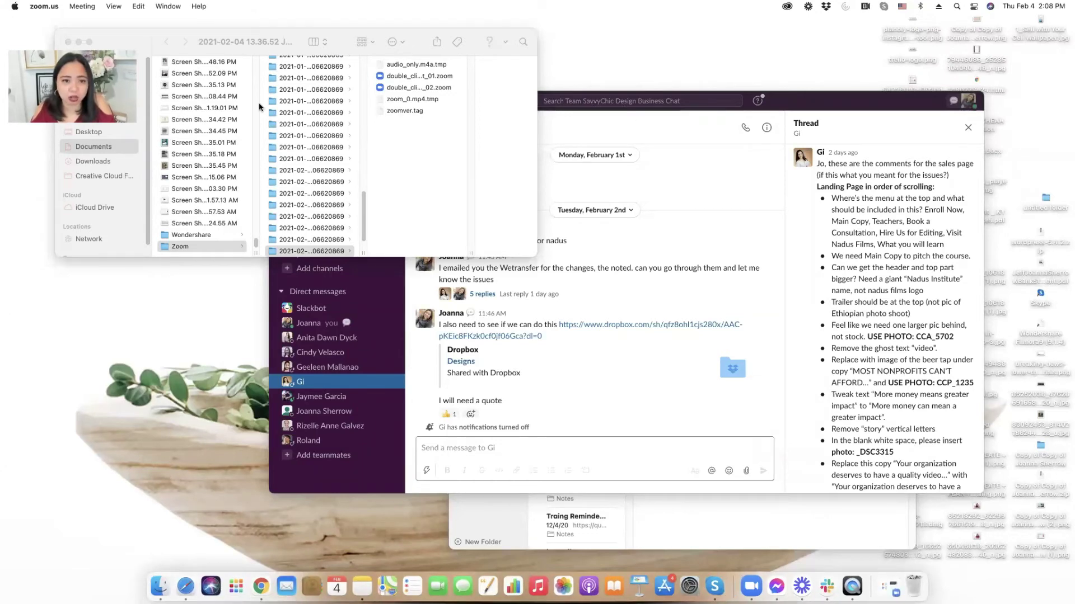
key("super+Tab")
key("super+w")
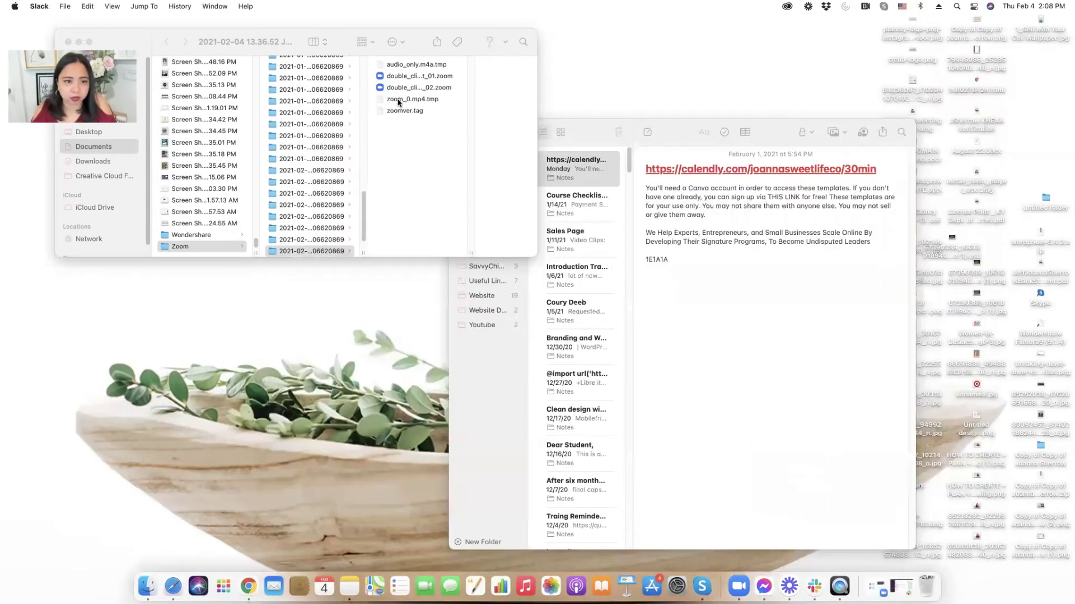
left_click(168, 50)
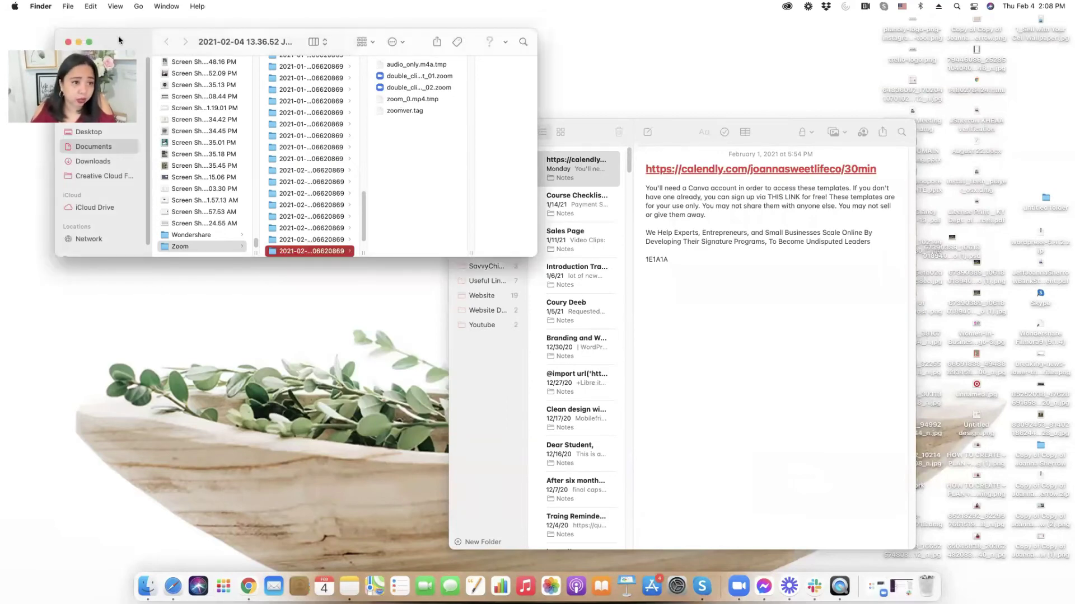
left_click_drag(118, 34, 234, 63)
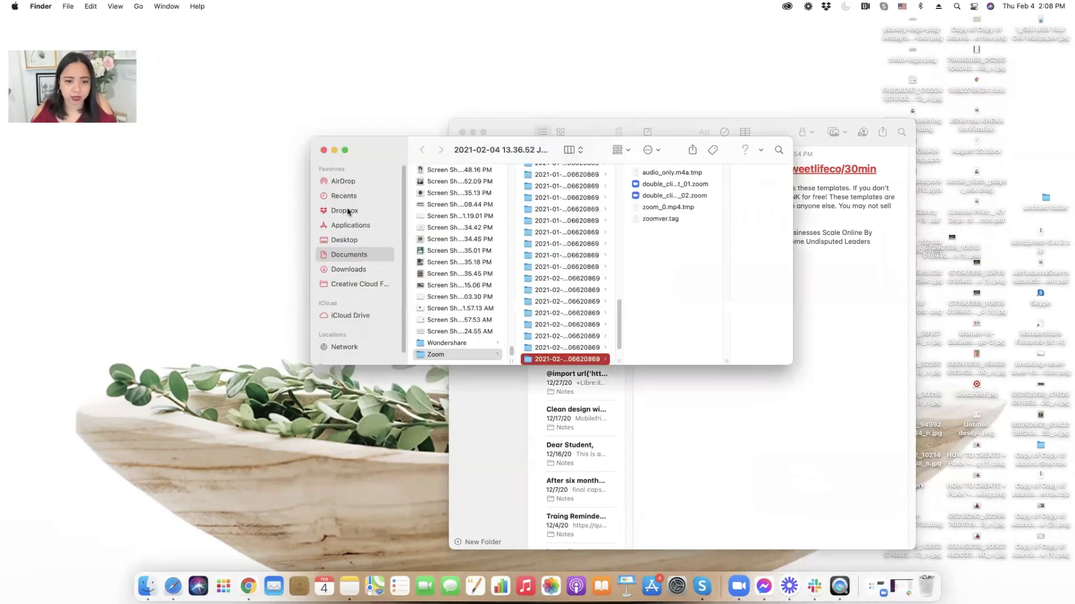
scroll(452, 292, "down", 5)
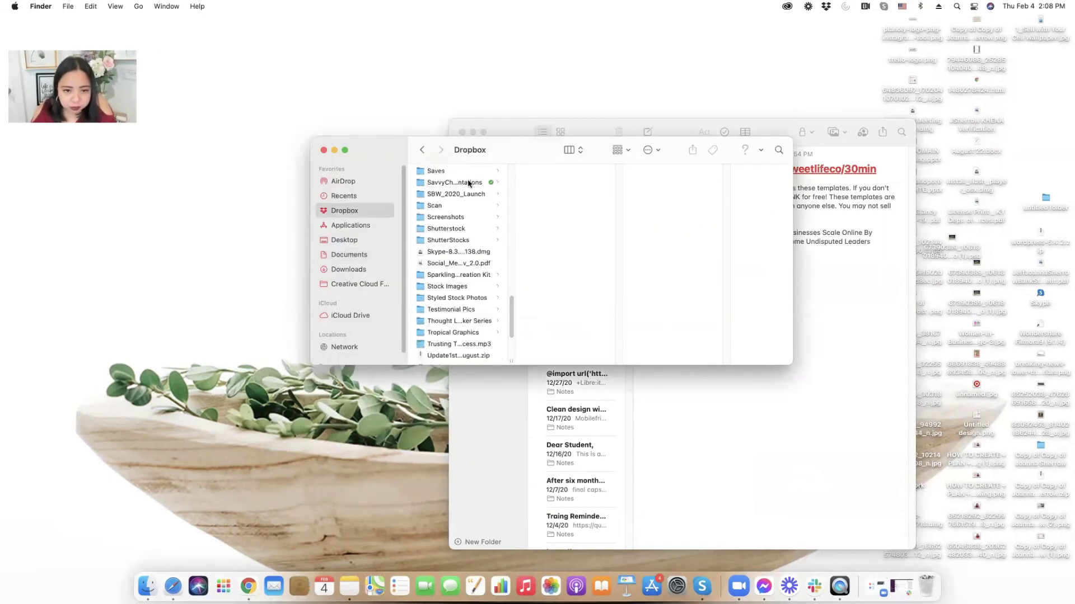
Browse SavvyChic Presentations > 2021 > Canva Certified Creative > Video Training and select the MP4
left_click(469, 183)
key("Right")
key("Down")
key("Down")
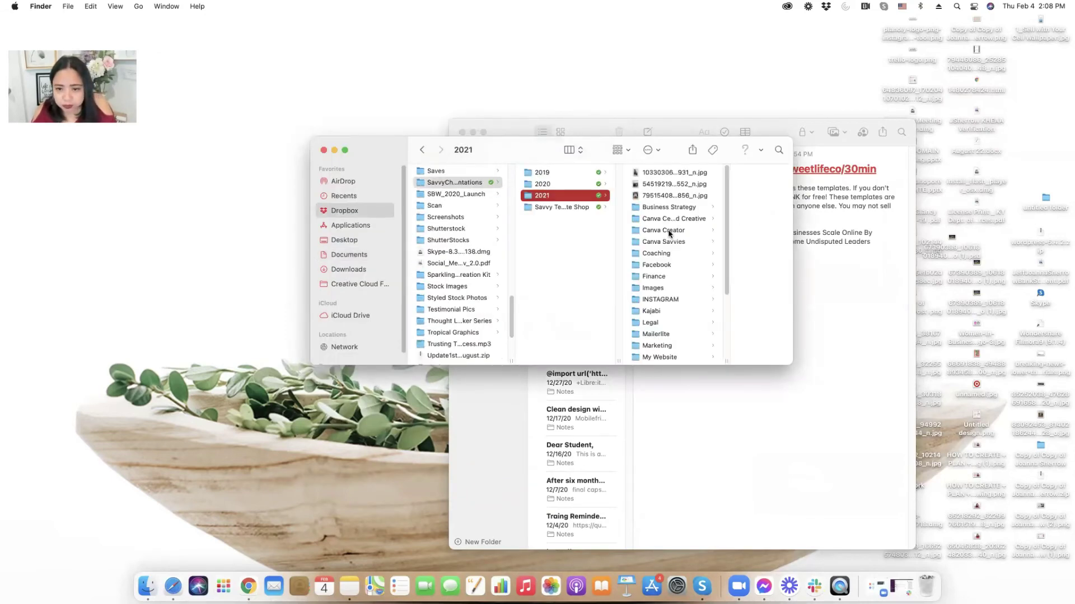
key("Right")
key("Down")
key("Down")
key("Down")
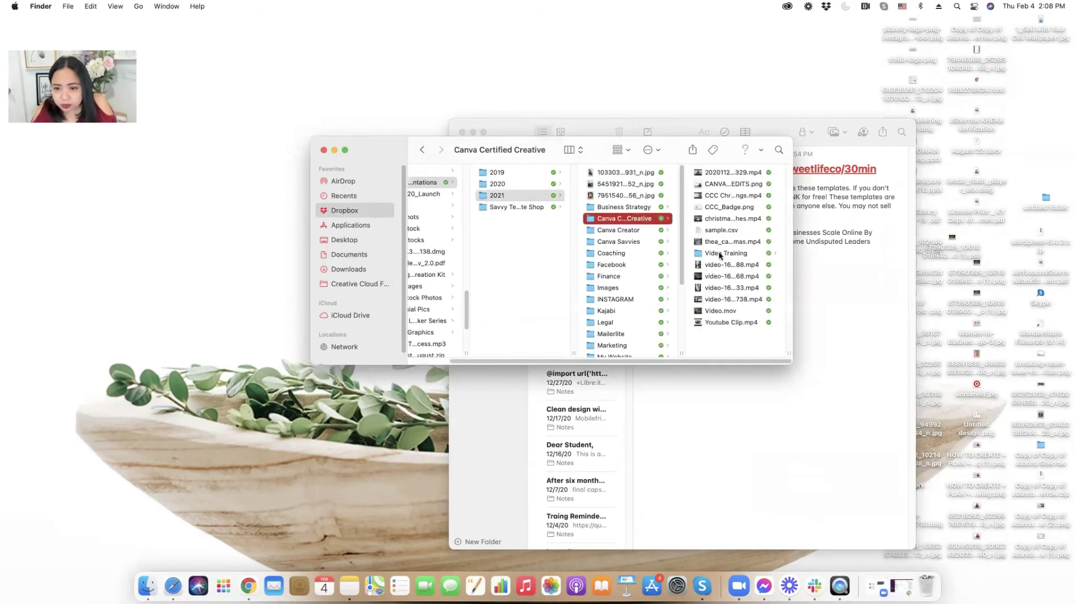
left_click(719, 255)
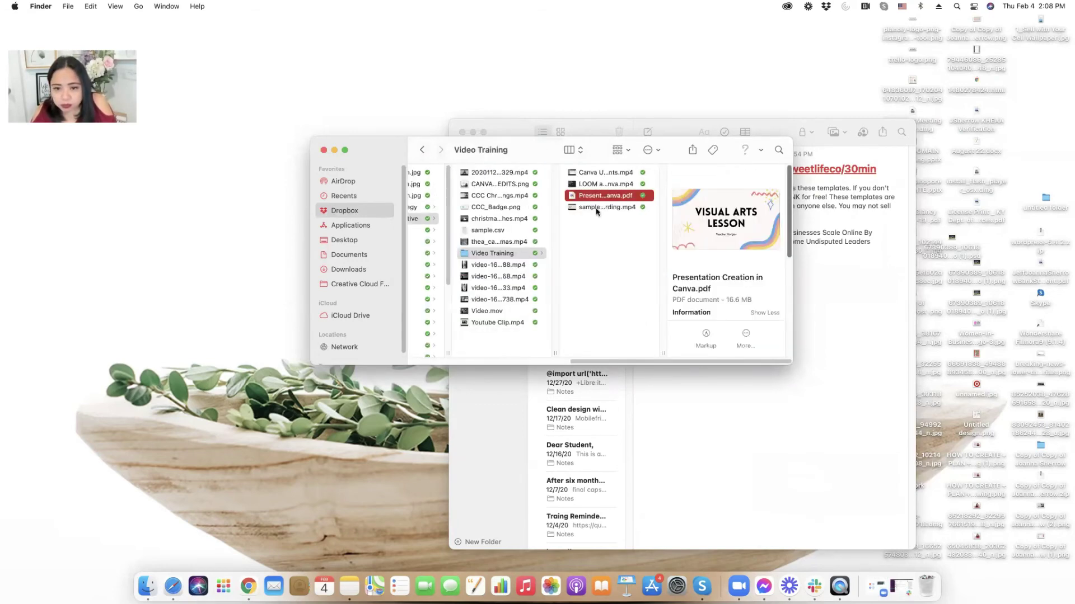
key("Down")
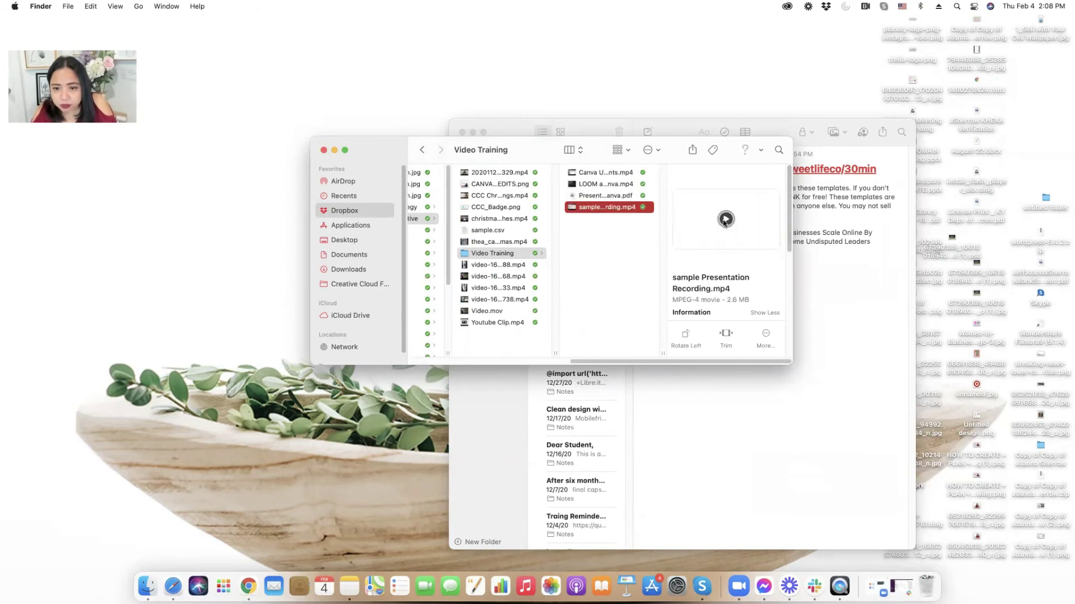
Play the Presentation Recording MP4 in QuickTime Player
double_click(607, 207)
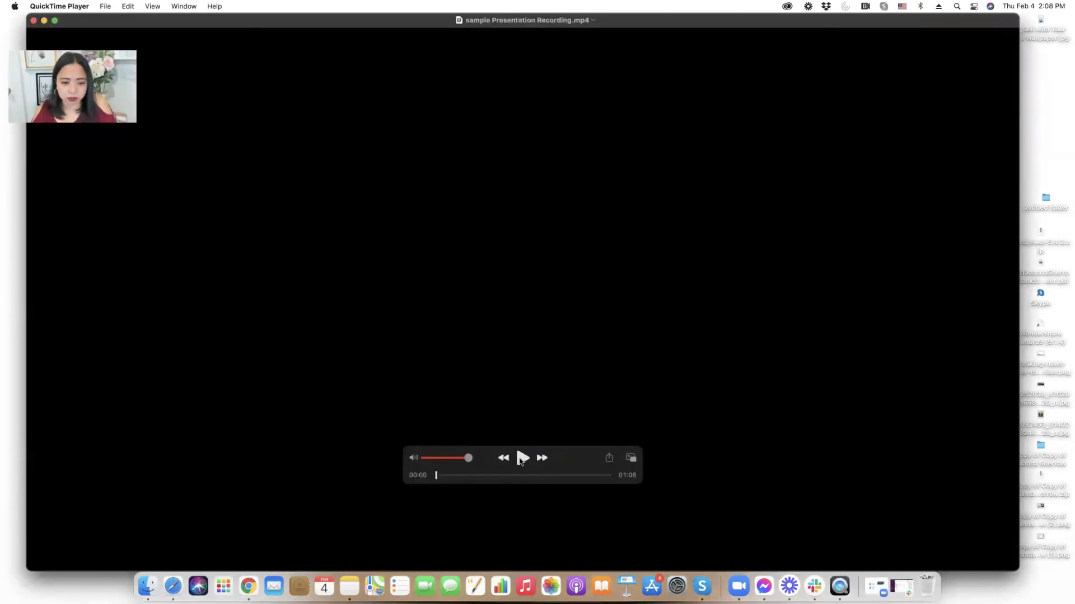
left_click(522, 460)
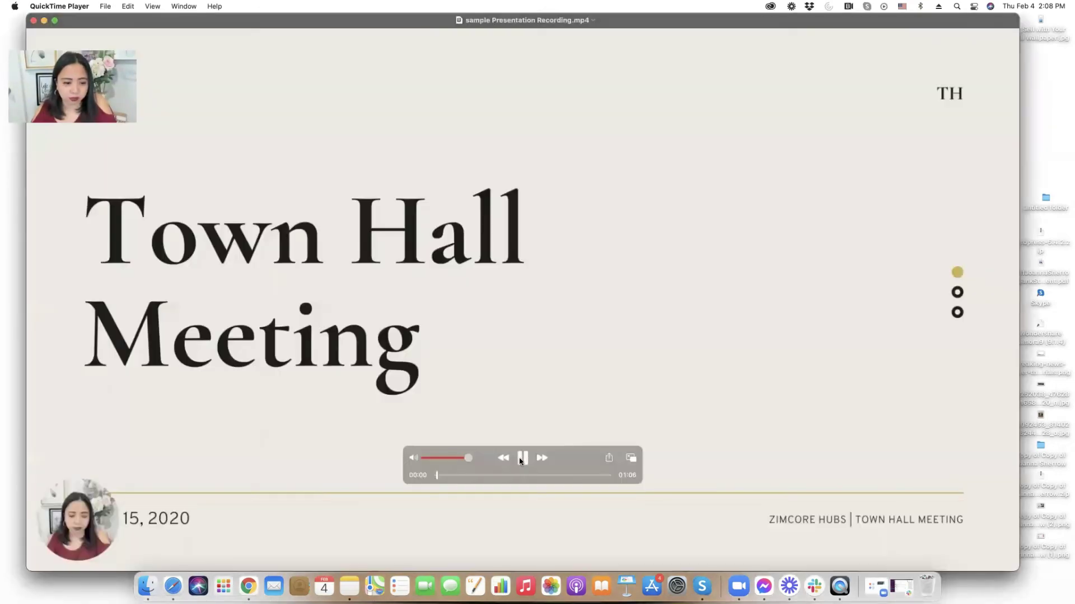